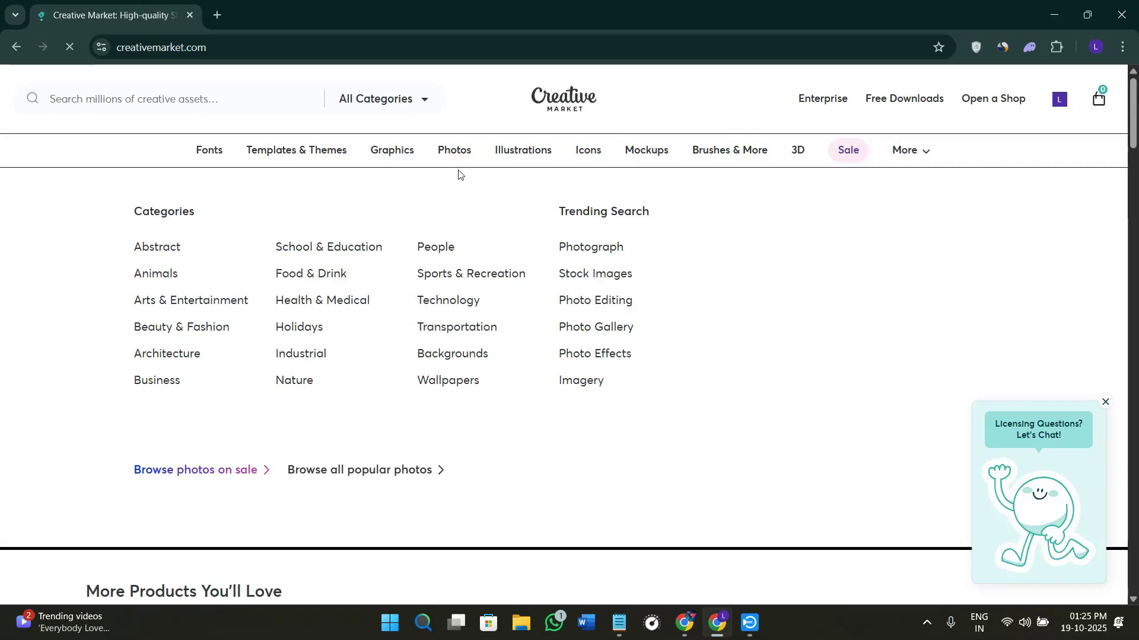
- Scroll down through the Creative Market homepage and partway back up
scroll(599, 249, "down", 4)
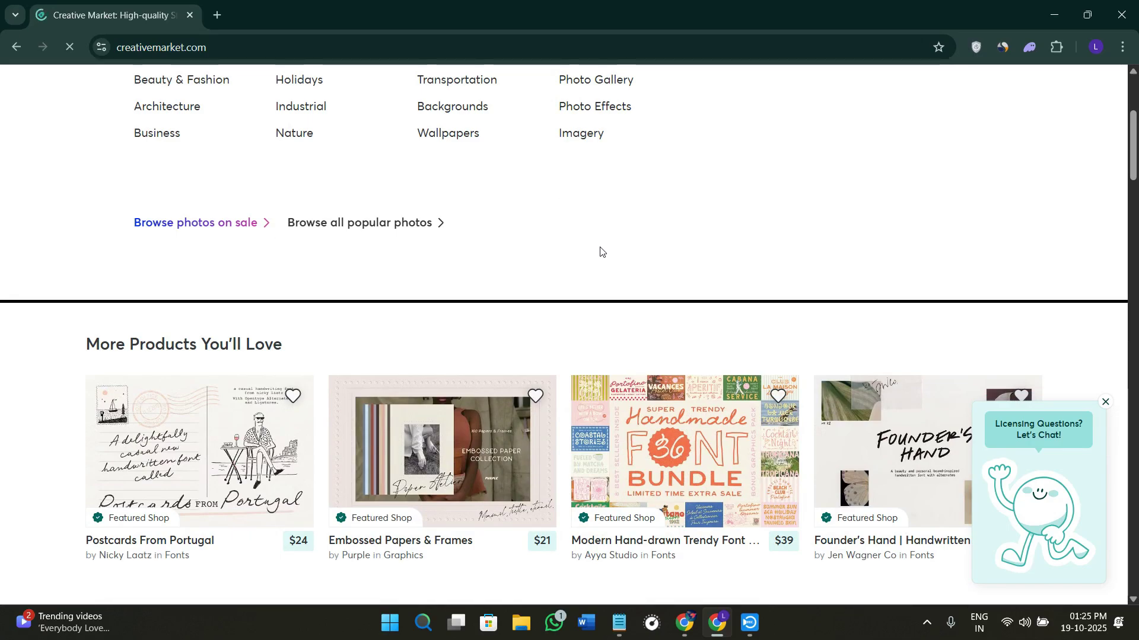
scroll(601, 251, "down", 4)
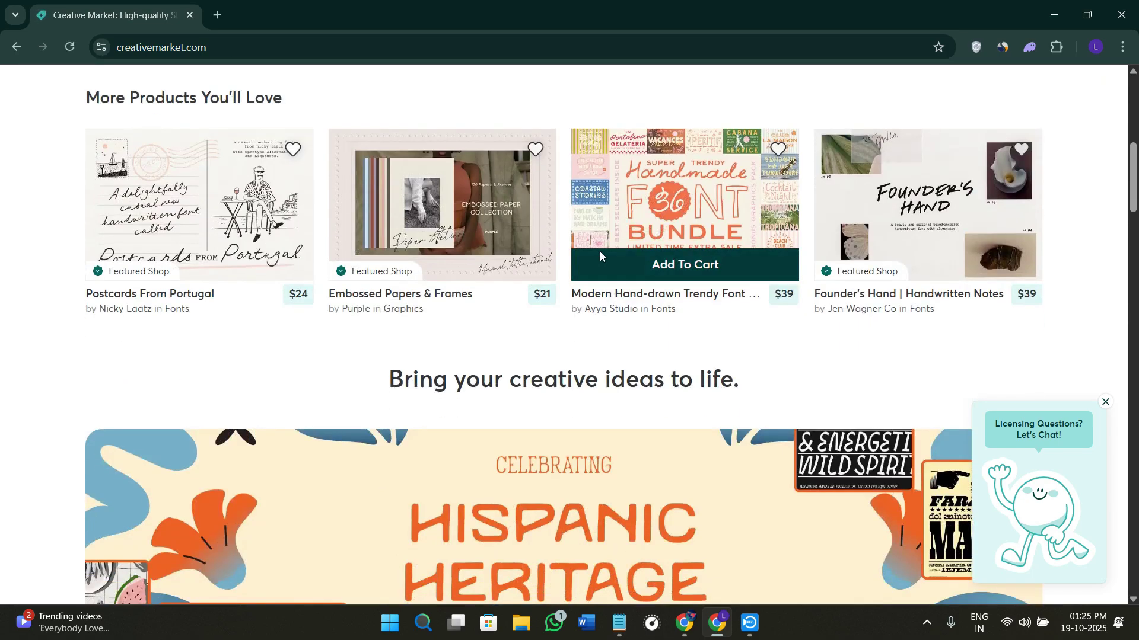
scroll(600, 255, "down", 4)
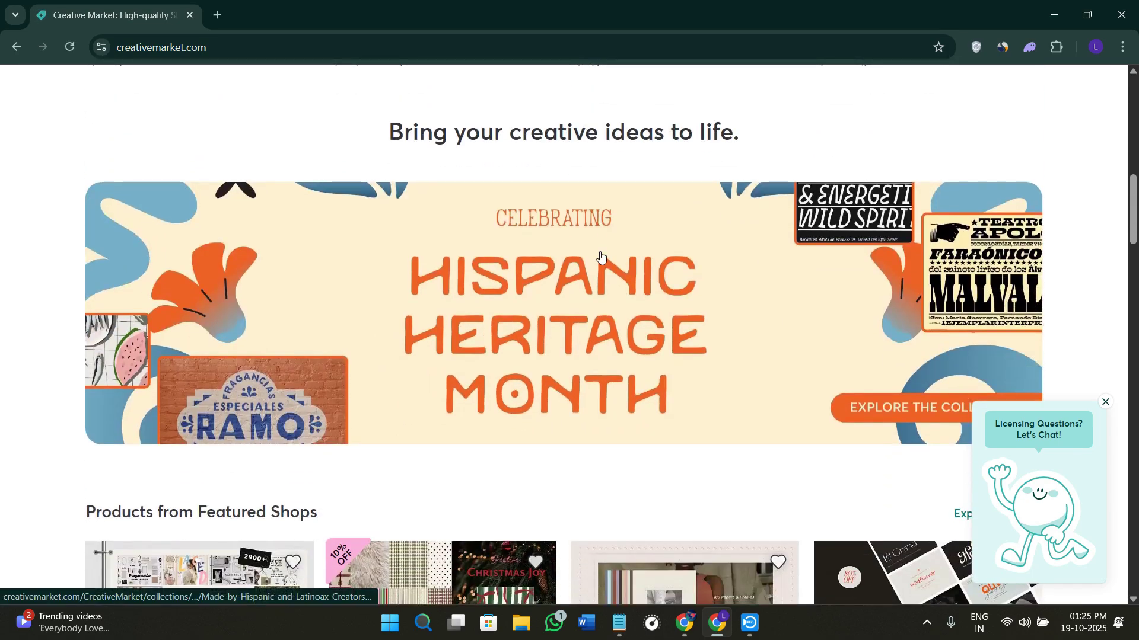
scroll(600, 256, "down", 4)
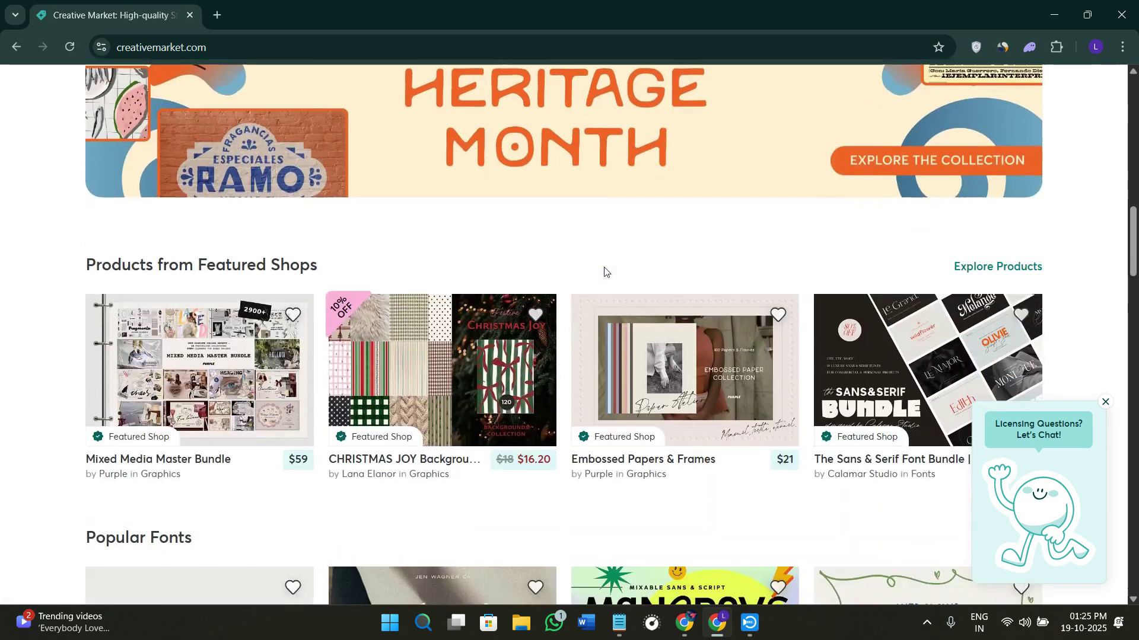
scroll(605, 272, "down", 2)
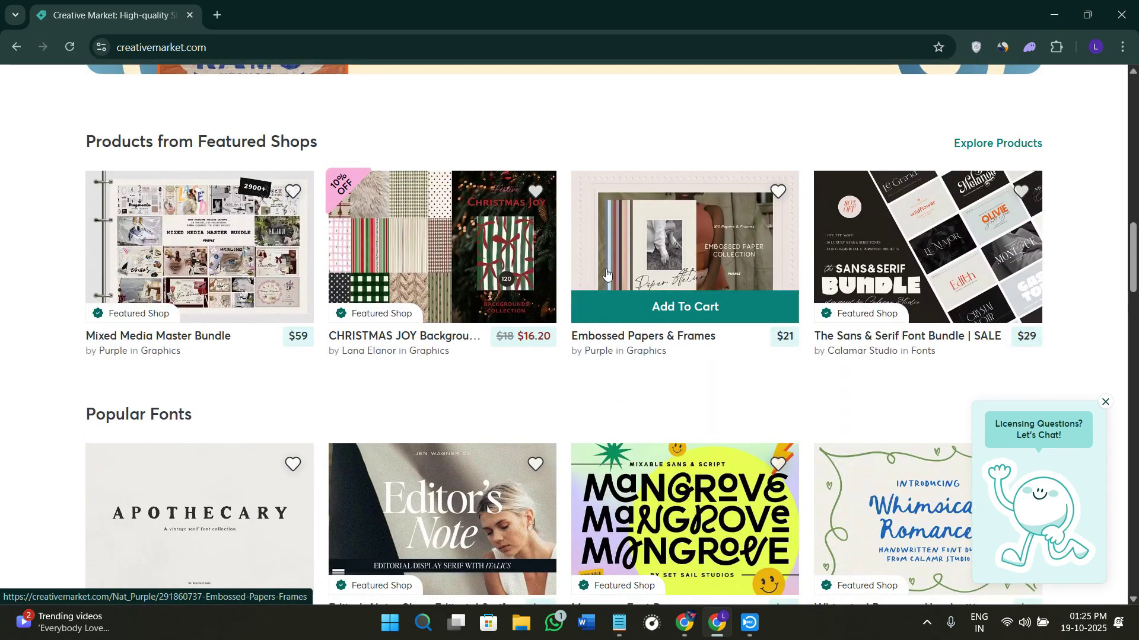
scroll(522, 362, "down", 4)
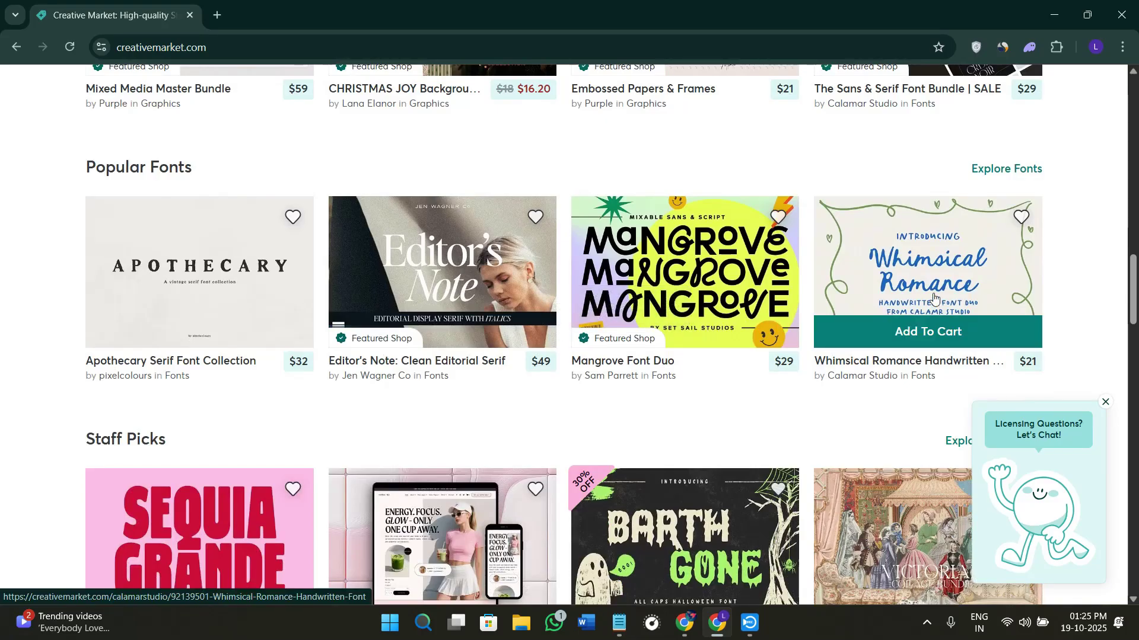
scroll(764, 320, "down", 5)
scroll(764, 321, "up", 4)
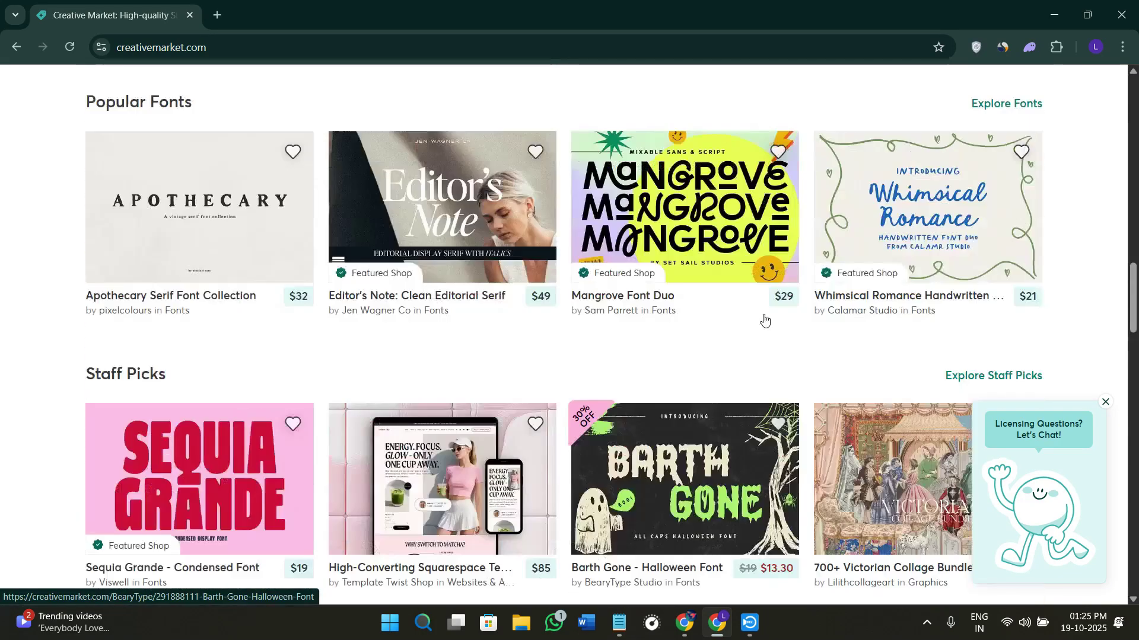
scroll(765, 321, "up", 7)
- Select the site address in the address bar, then dismiss its suggestions and return to the page
left_click(303, 48)
left_click(302, 49)
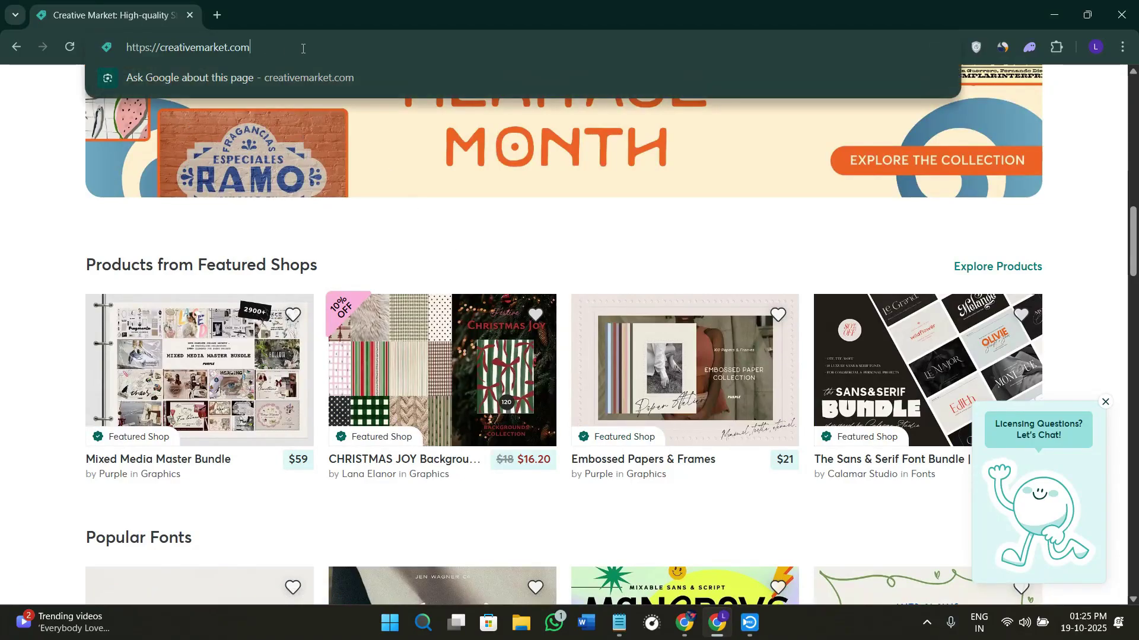
key("Escape")
left_click(0, 298)
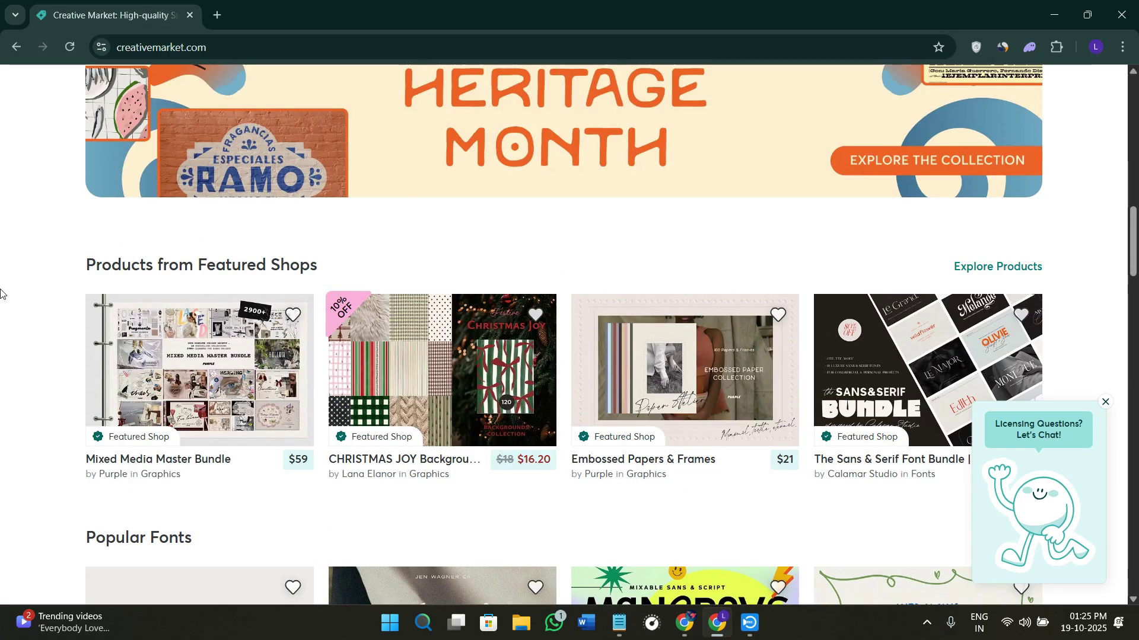
scroll(525, 332, "up", 8)
scroll(525, 332, "up", 1)
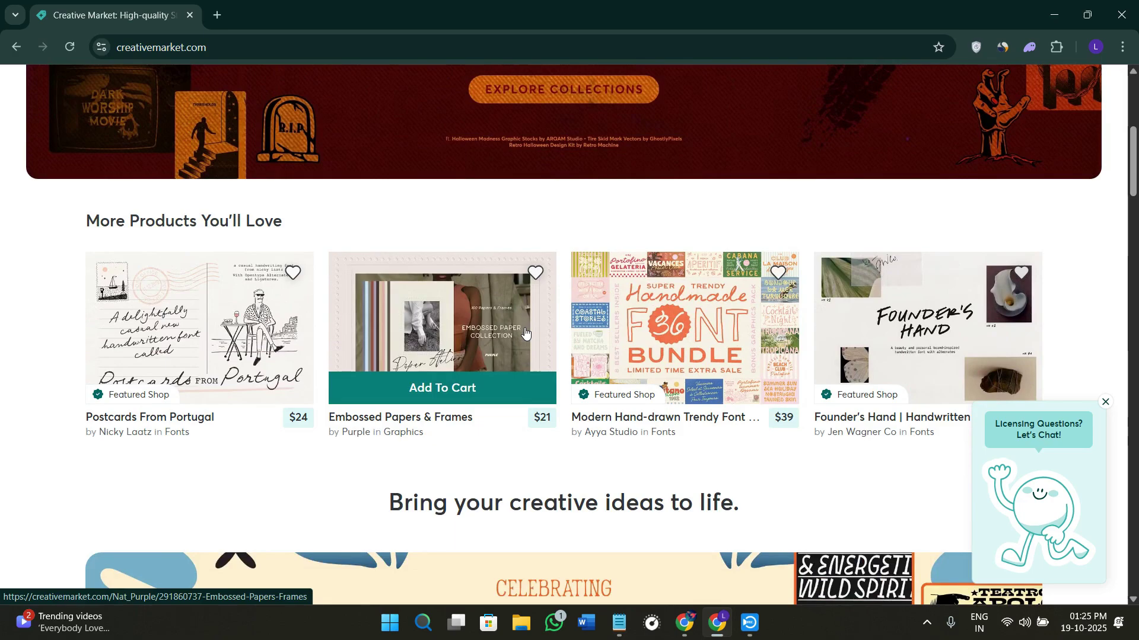
scroll(525, 332, "up", 6)
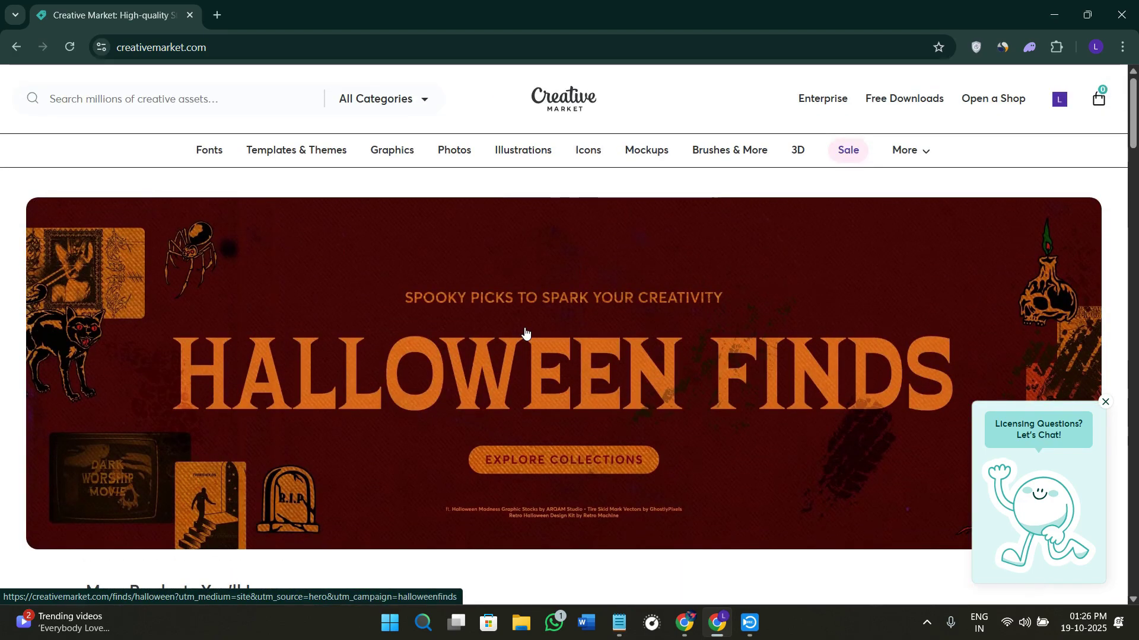
left_click(296, 48)
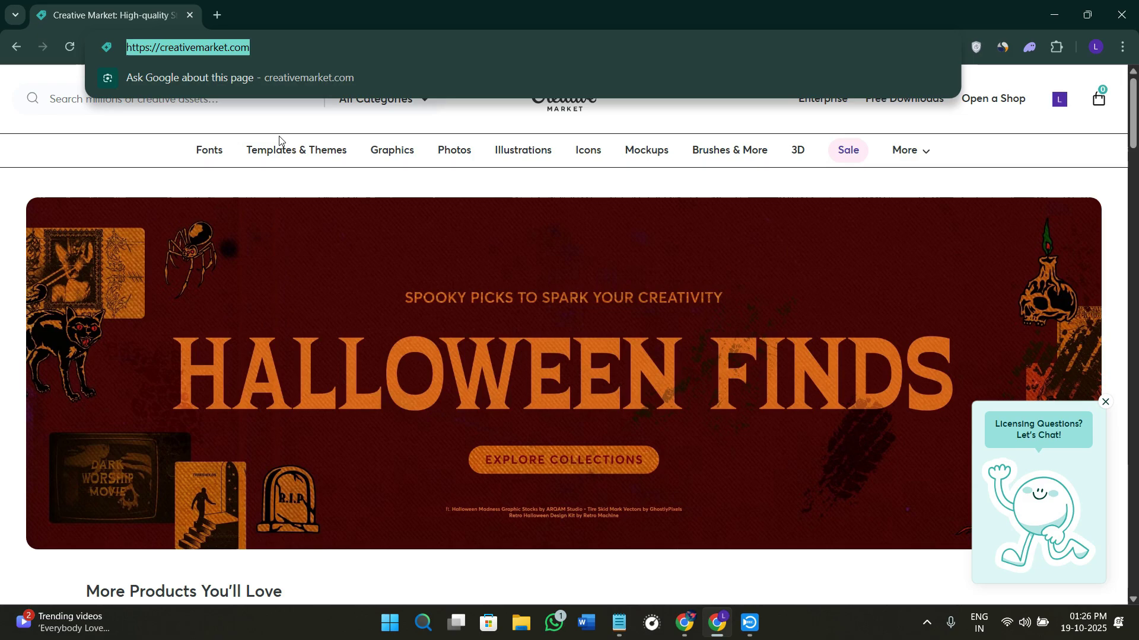
left_click(425, 254)
- Scroll the homepage again and show the Templates & Themes menu in the category bar
scroll(592, 374, "down", 8)
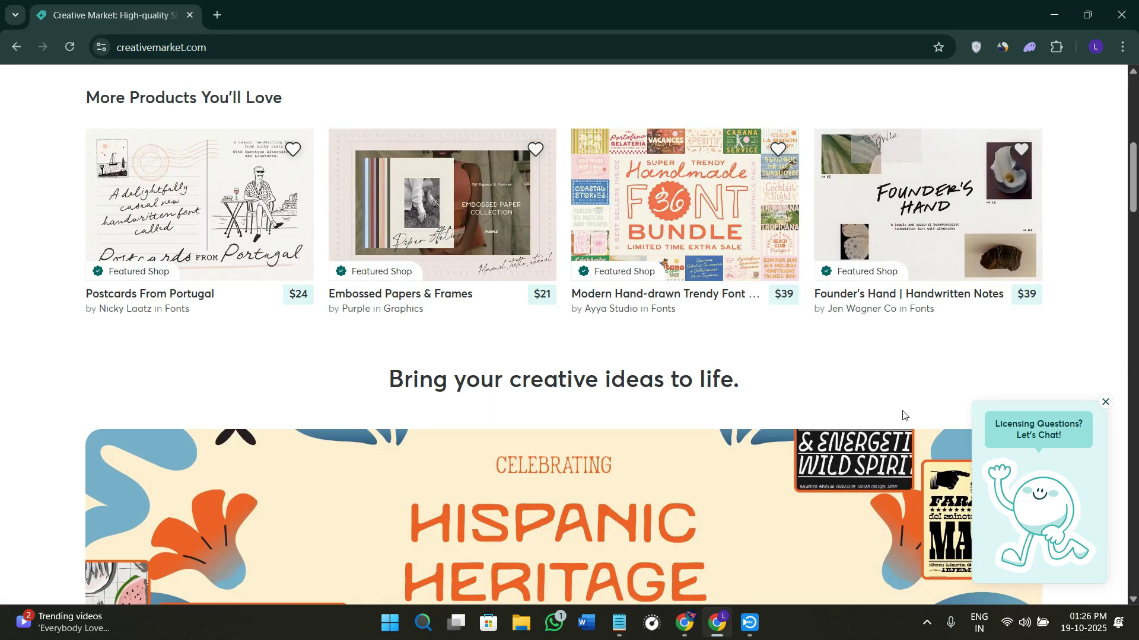
scroll(903, 415, "down", 4)
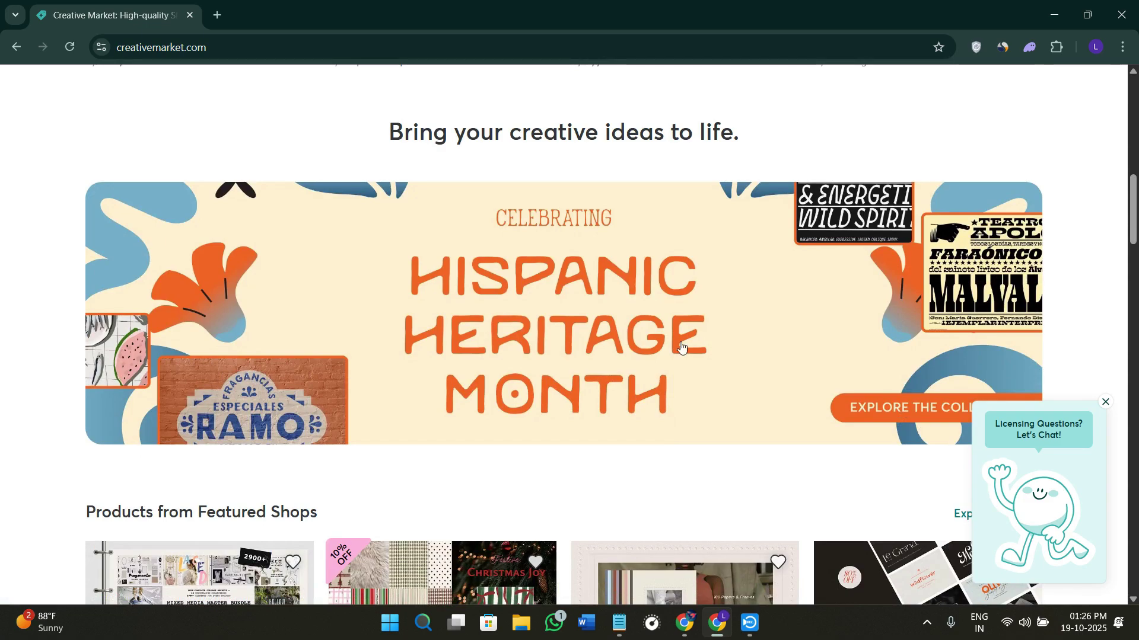
scroll(681, 348, "down", 6)
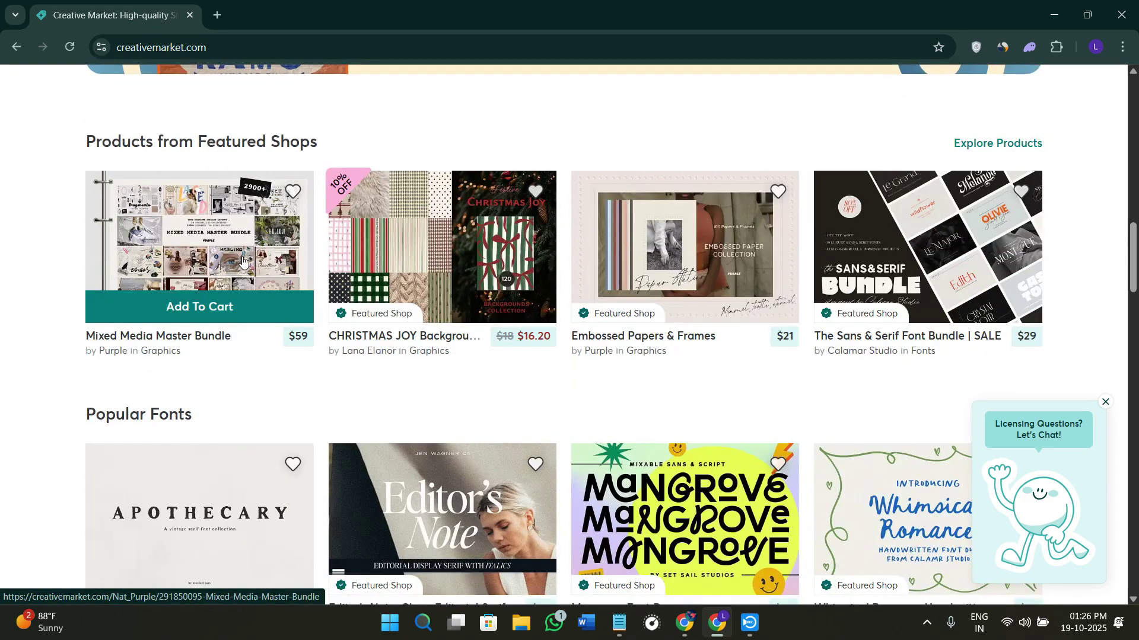
scroll(244, 266, "down", 6)
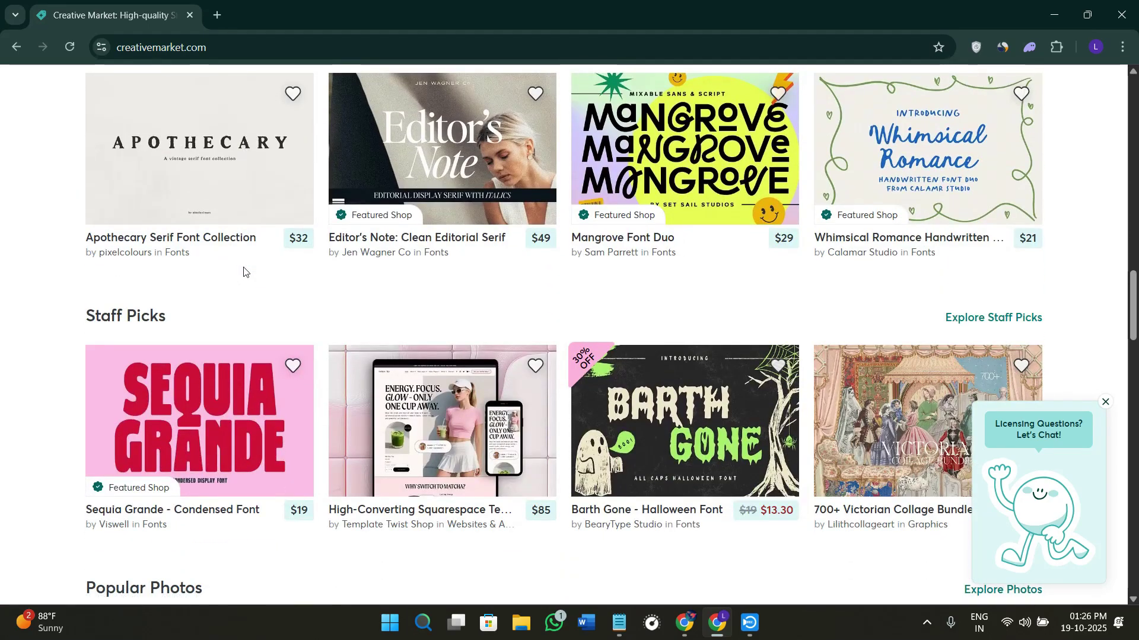
scroll(243, 272, "down", 2)
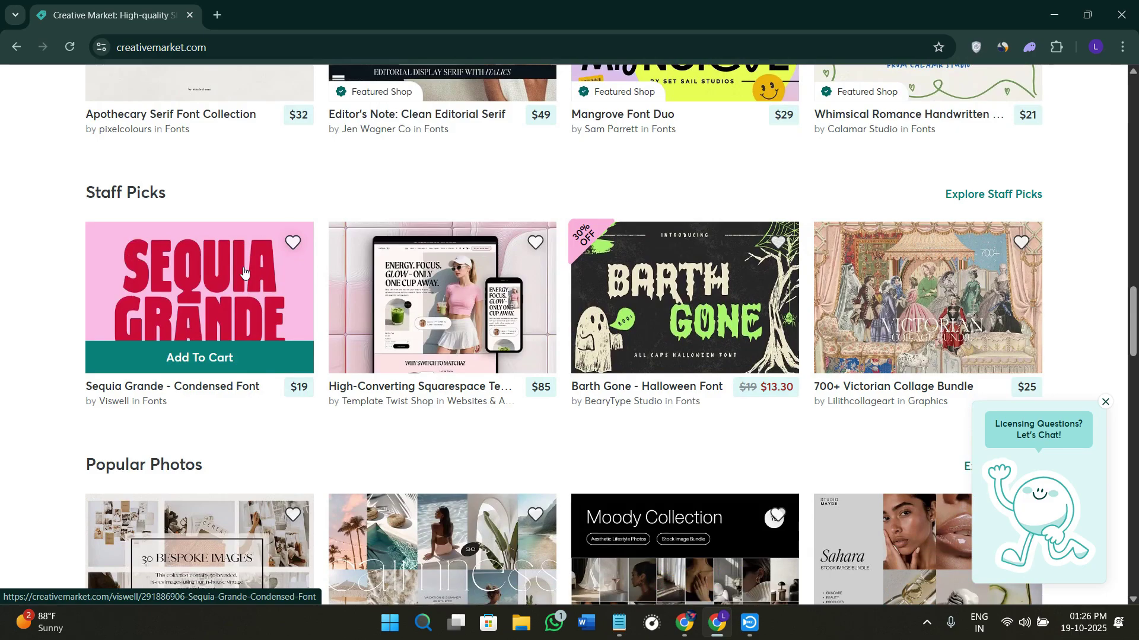
scroll(243, 271, "down", 6)
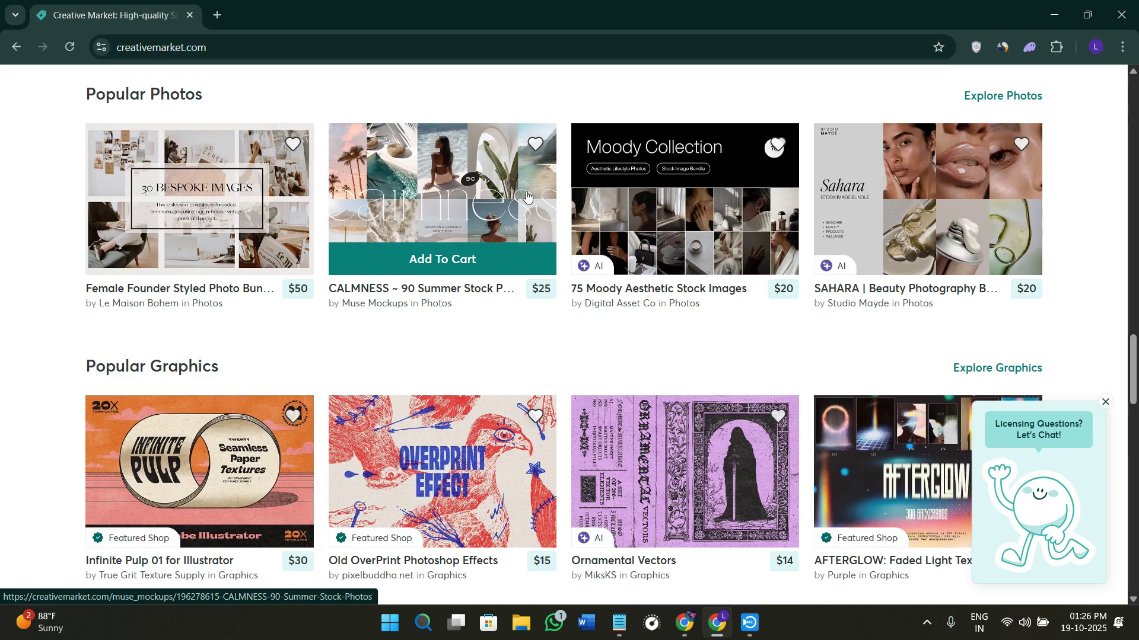
scroll(528, 196, "up", 15)
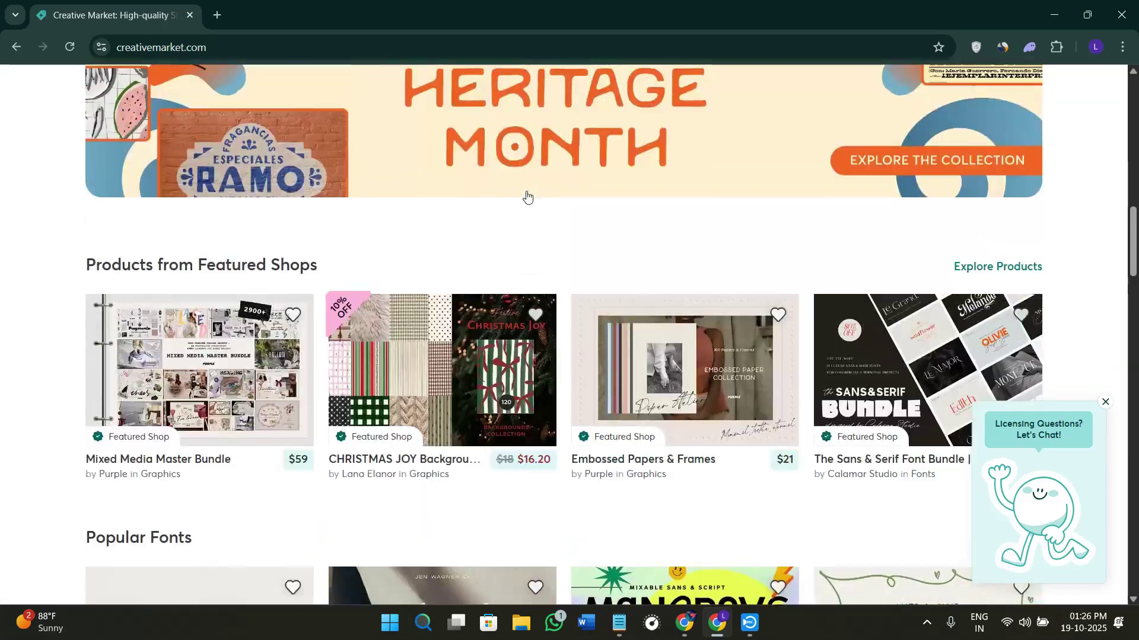
scroll(527, 196, "up", 15)
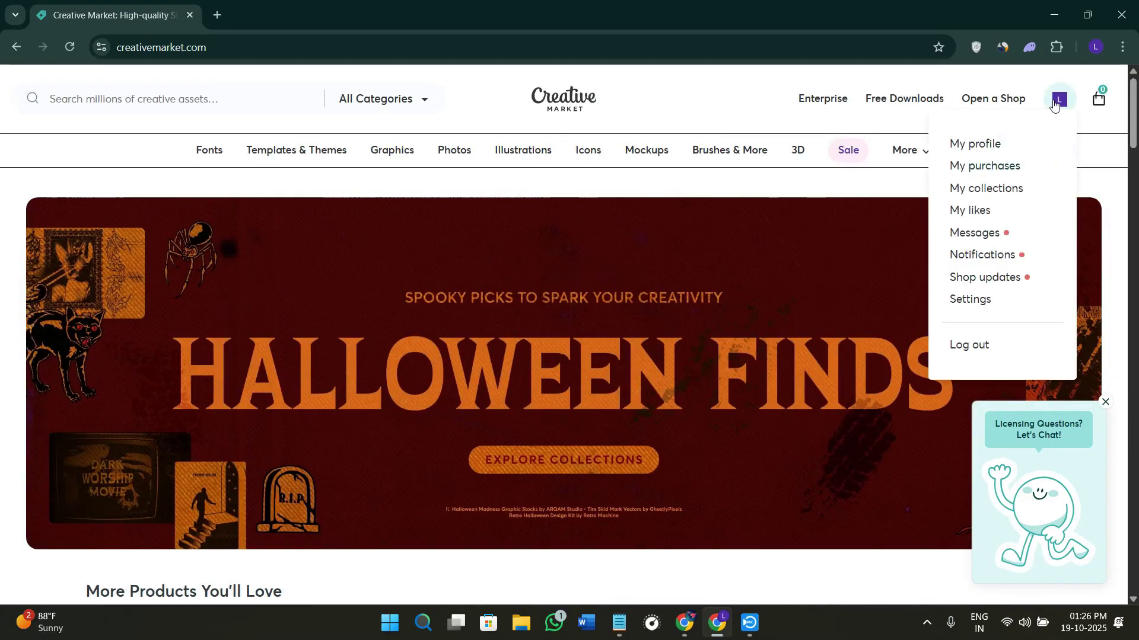
mouse_move(1063, 111)
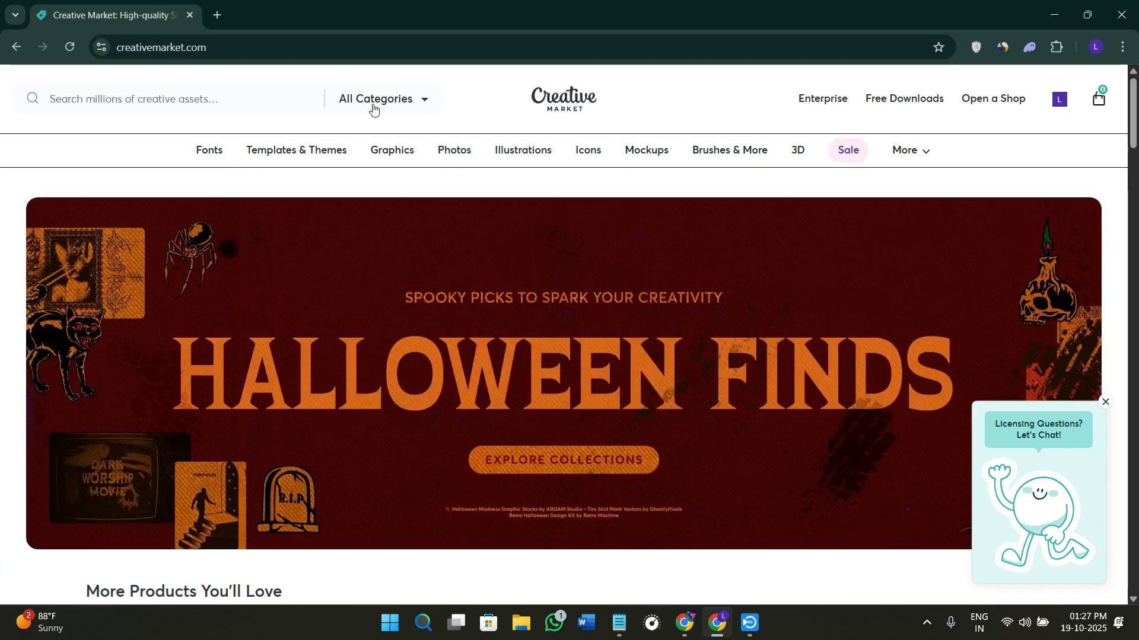
left_click(374, 106)
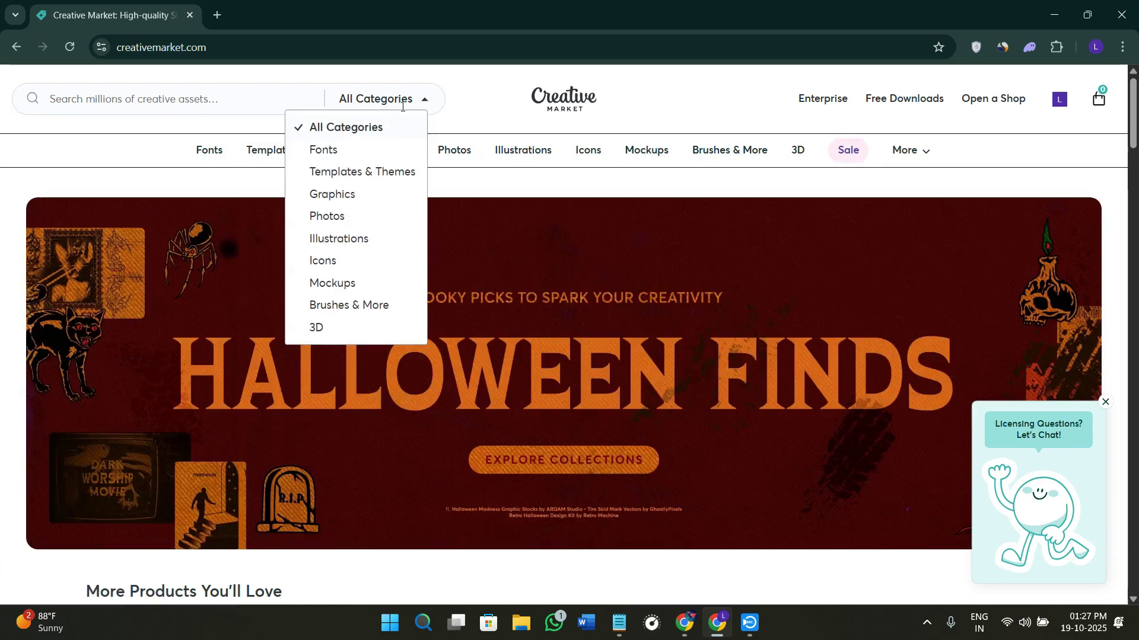
left_click(333, 202)
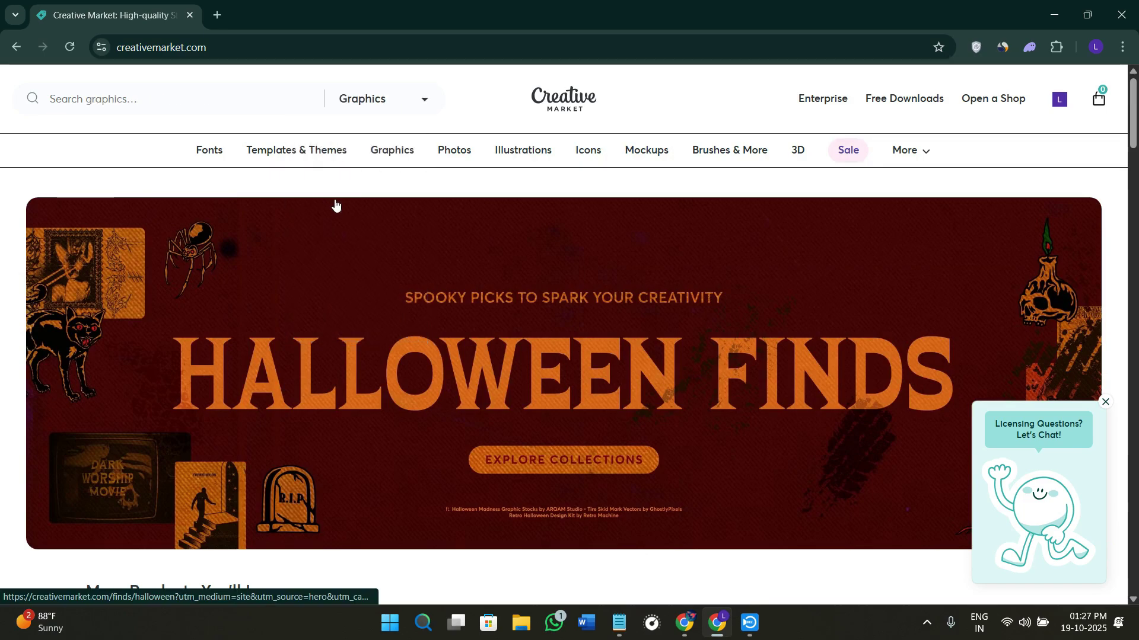
scroll(356, 225, "down", 8)
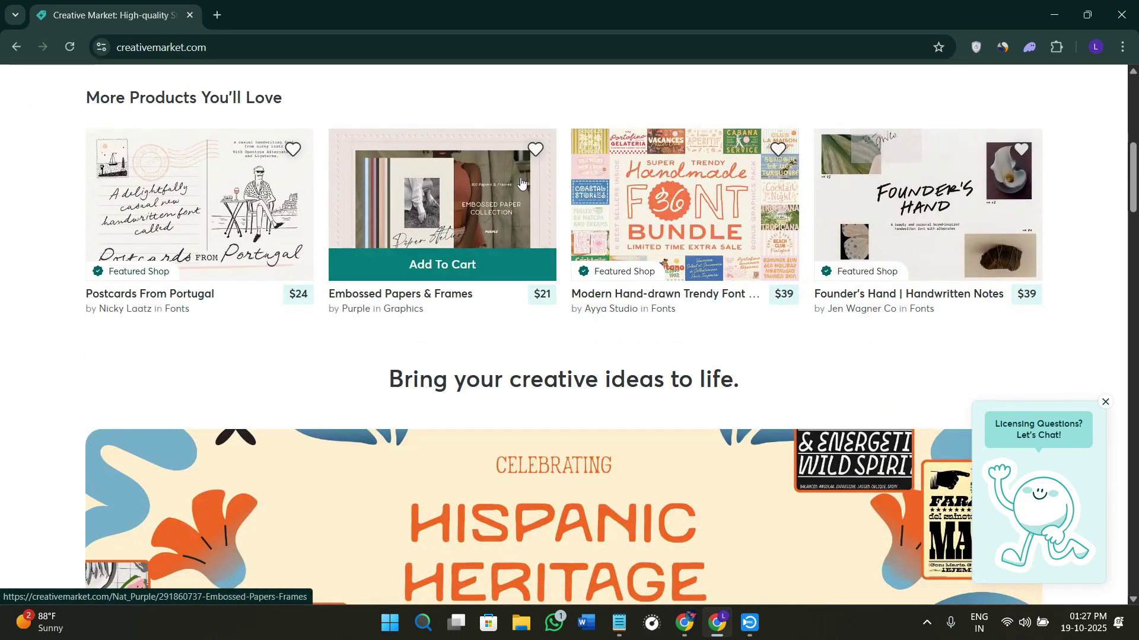
scroll(914, 415, "down", 10)
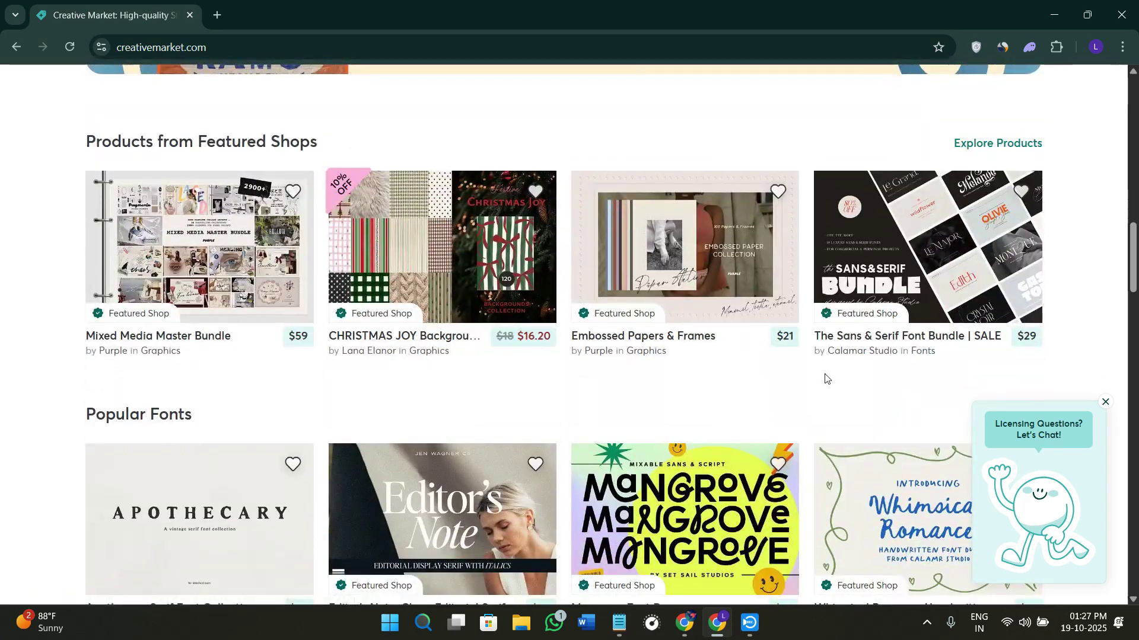
scroll(751, 394, "down", 2)
scroll(156, 346, "down", 2)
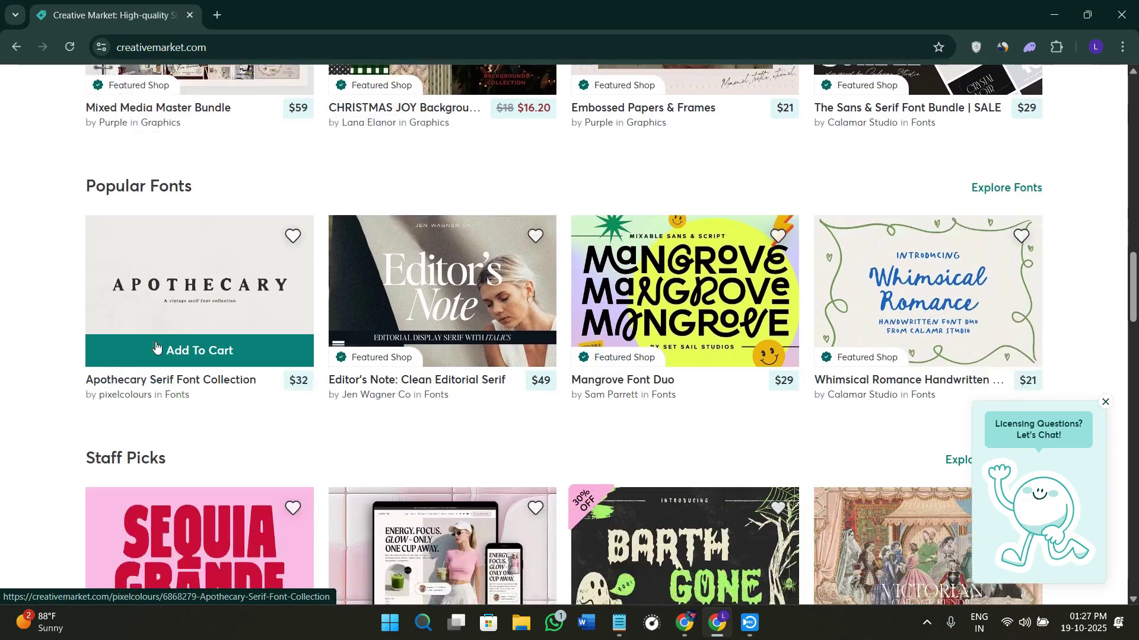
scroll(156, 347, "down", 4)
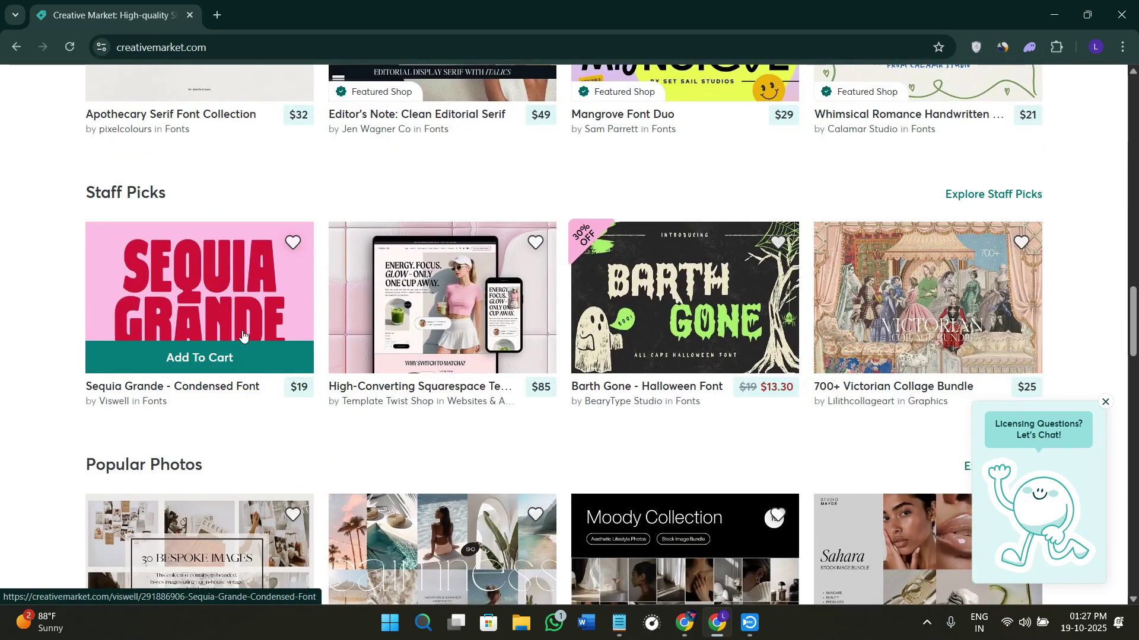
scroll(679, 330, "down", 4)
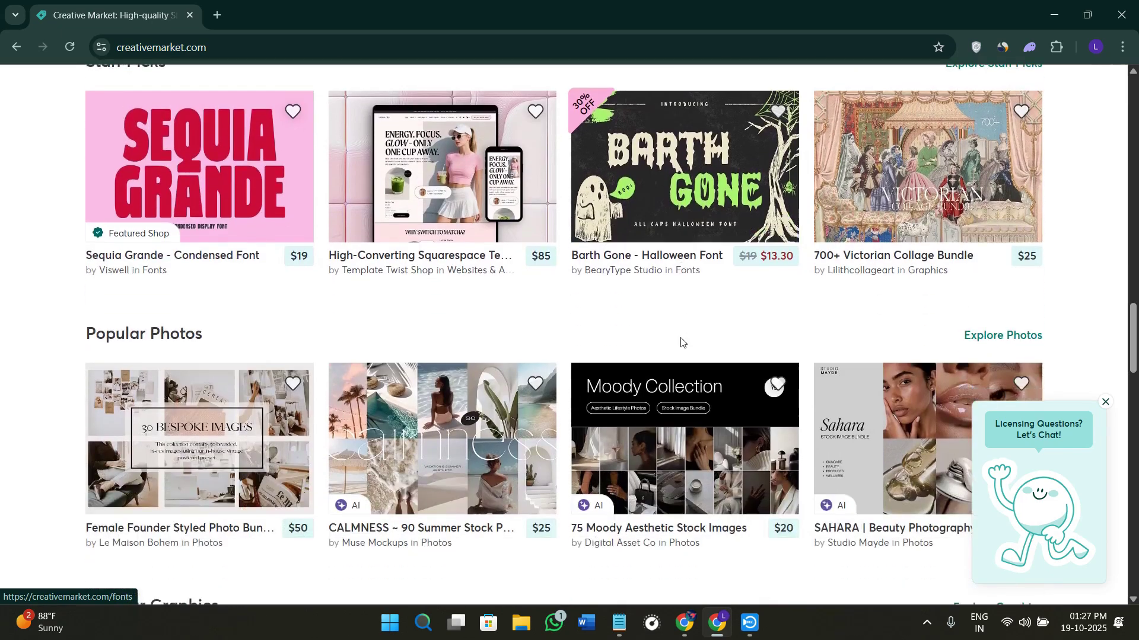
scroll(237, 264, "up", 4)
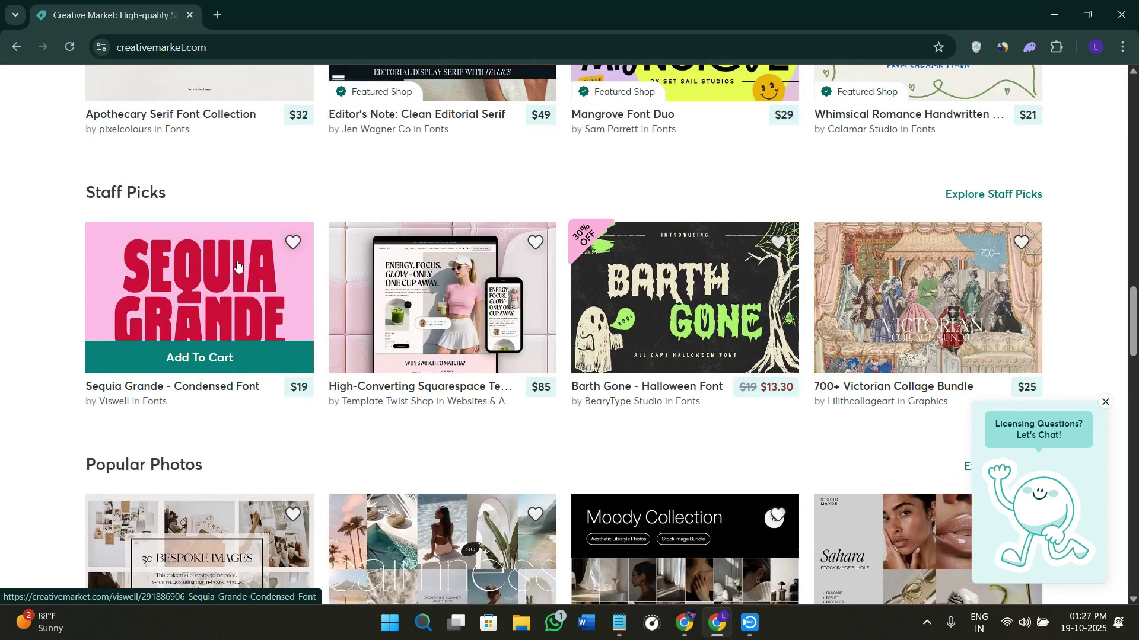
scroll(643, 320, "down", 6)
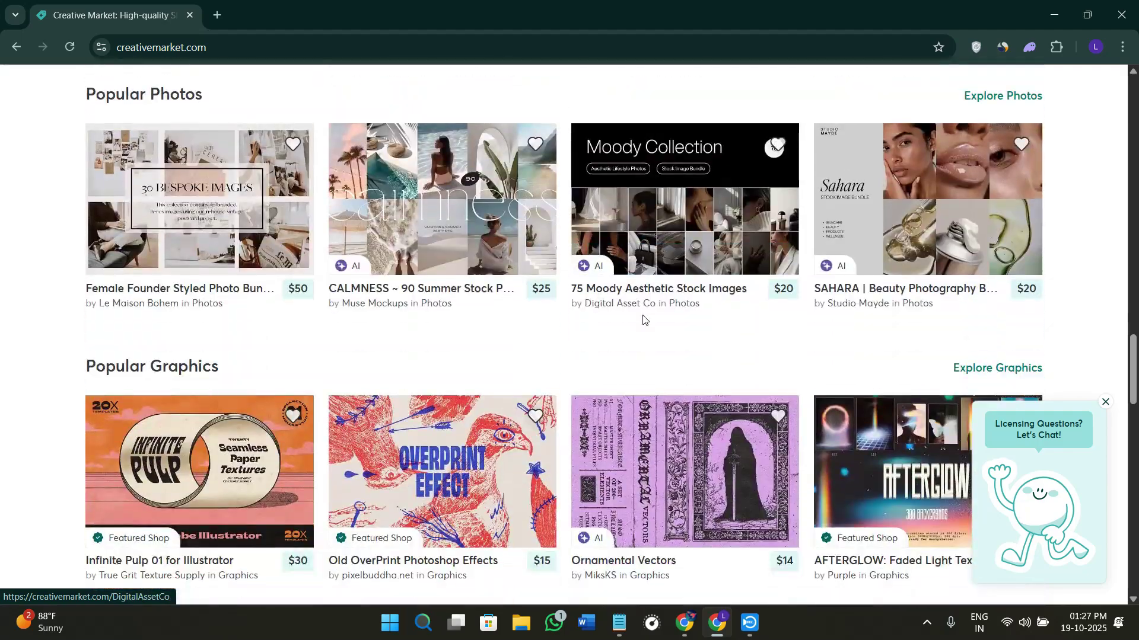
scroll(466, 335, "down", 4)
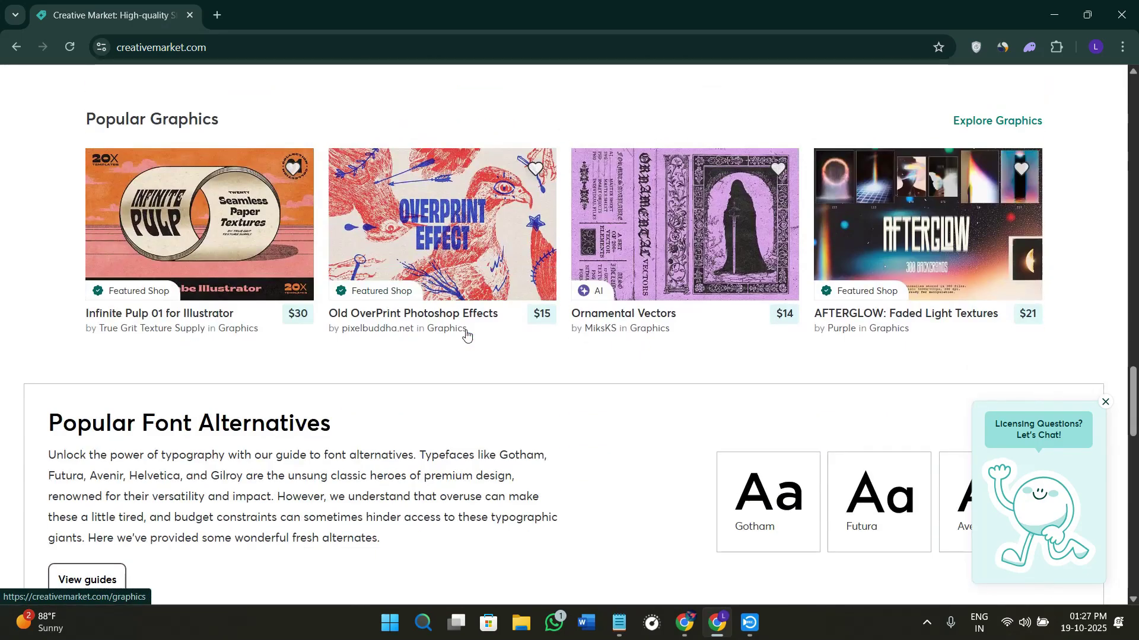
scroll(476, 332, "up", 8)
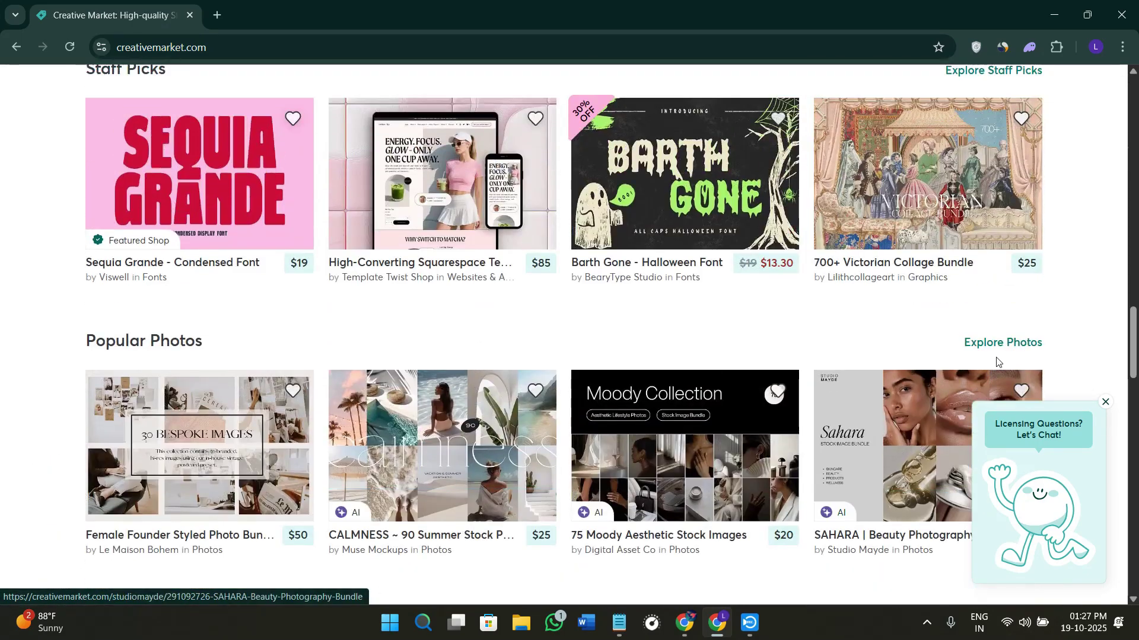
- Open the full stock photos collection and scroll to the Animal Stock Photos product grid
left_click(1006, 351)
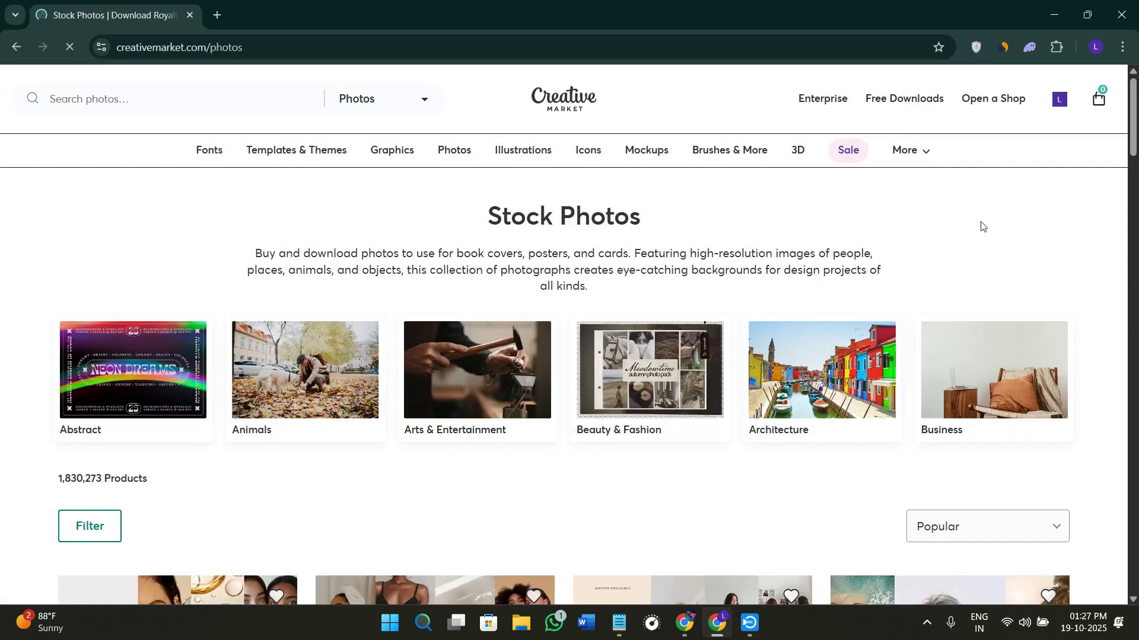
scroll(822, 367, "down", 6)
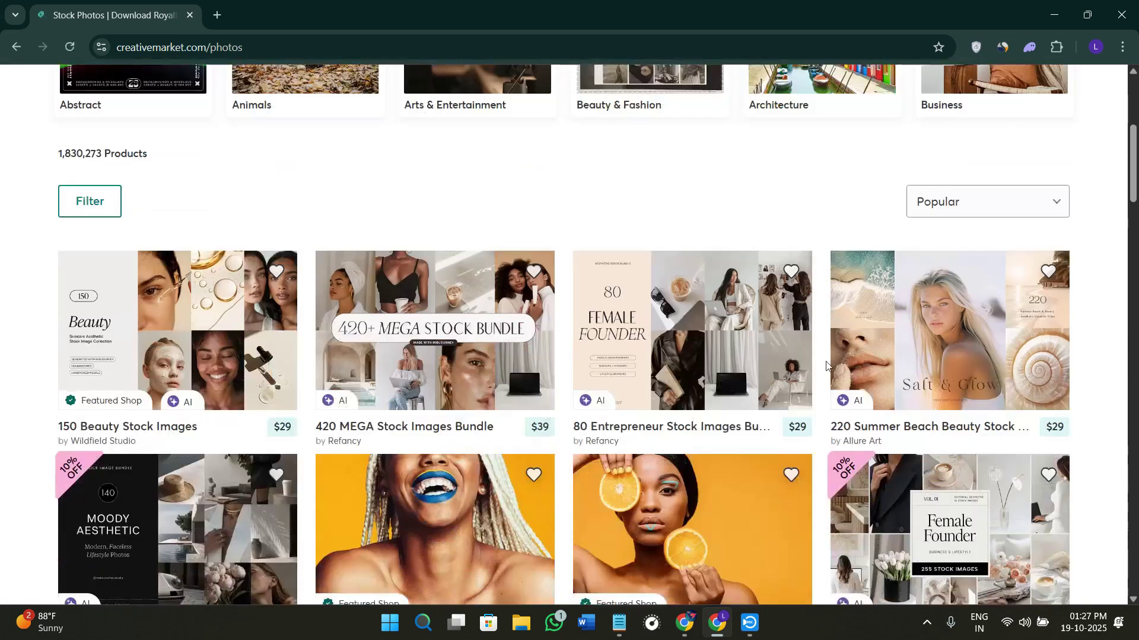
scroll(254, 424, "up", 5)
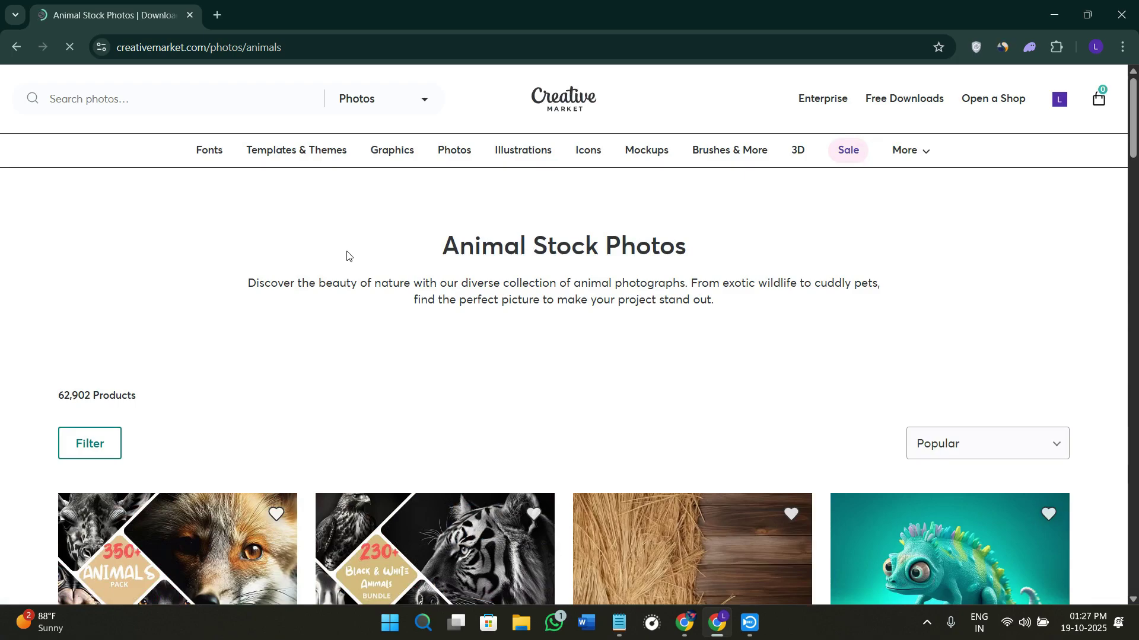
scroll(886, 475, "down", 6)
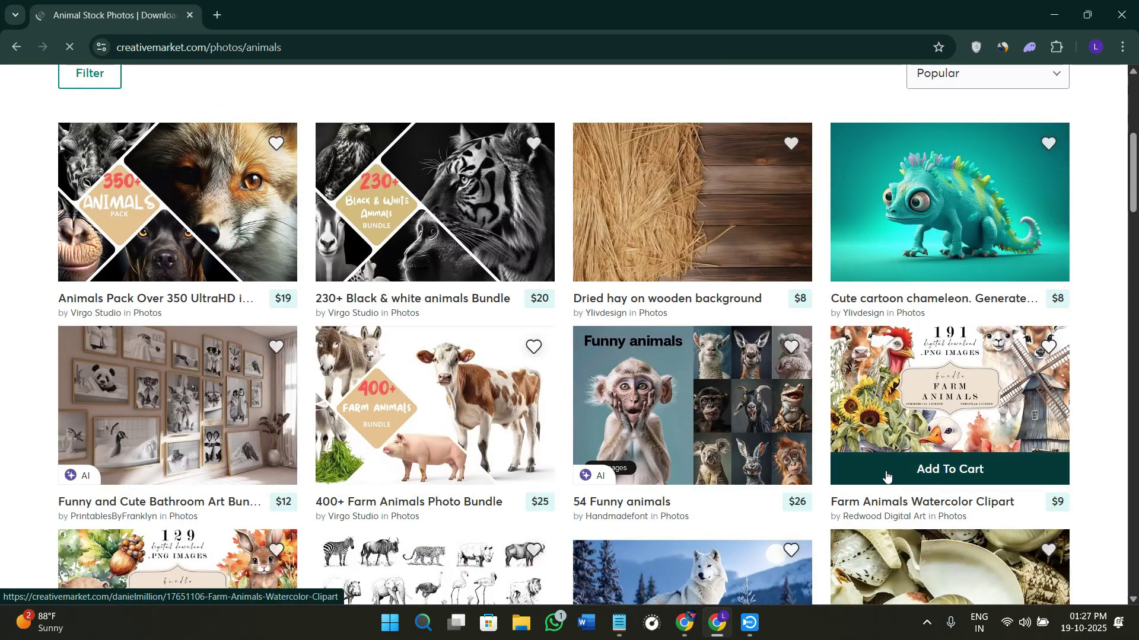
- Add the $30 photorealistic black wings photo set to the cart
scroll(703, 357, "down", 12)
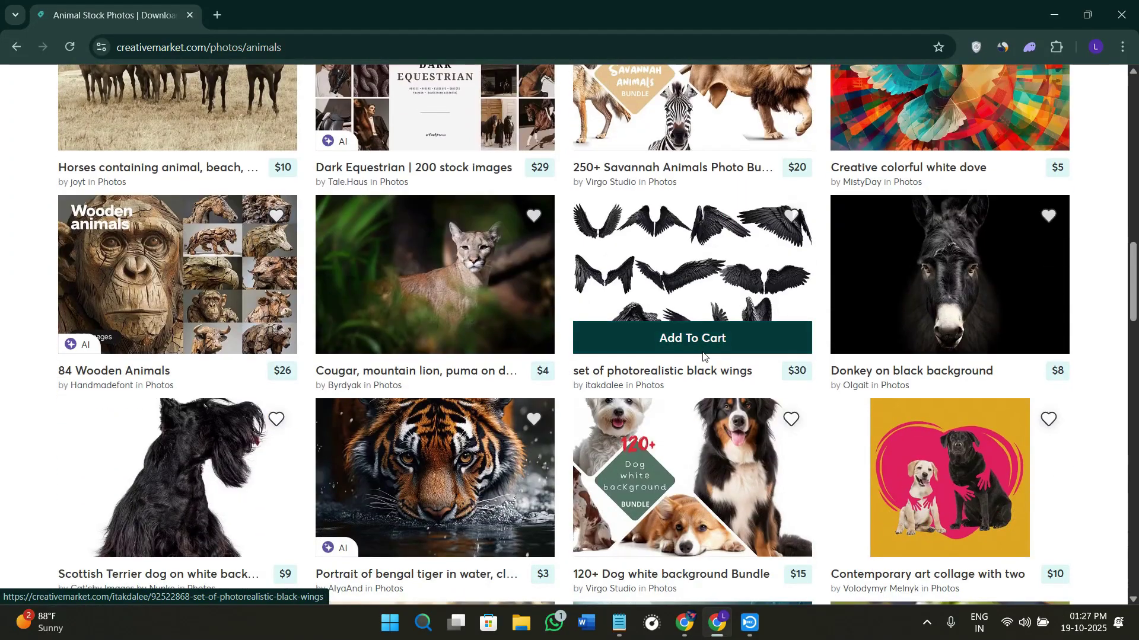
left_click(664, 335)
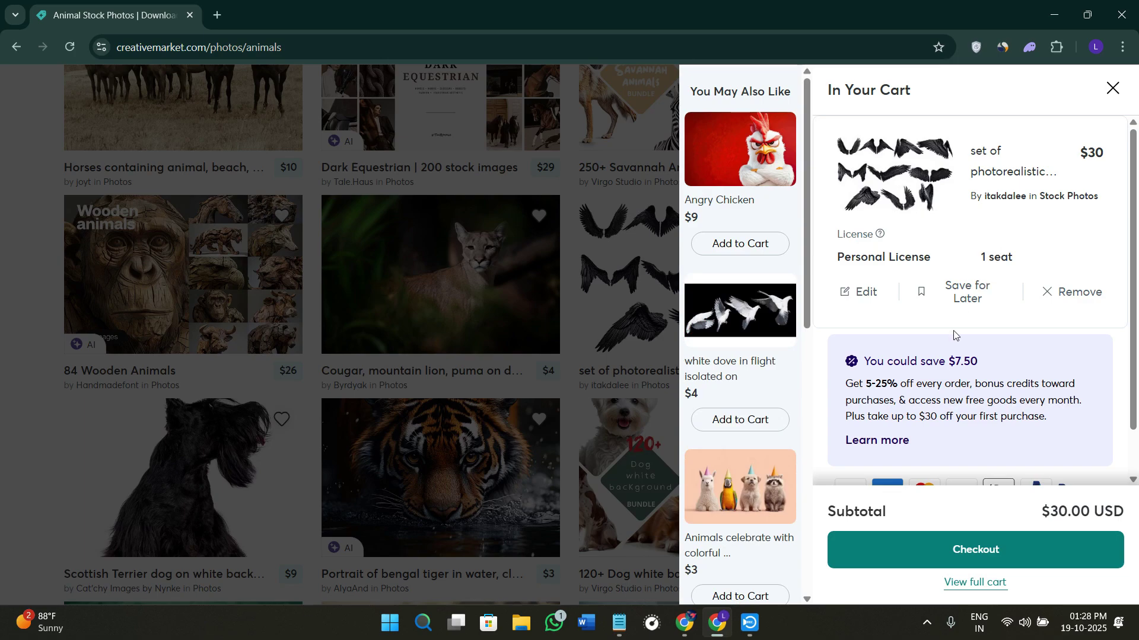
scroll(954, 336, "down", 1)
scroll(900, 311, "up", 1)
- Preview the cart's checkout, then return to the Animal Stock Photos listing
mouse_move(881, 234)
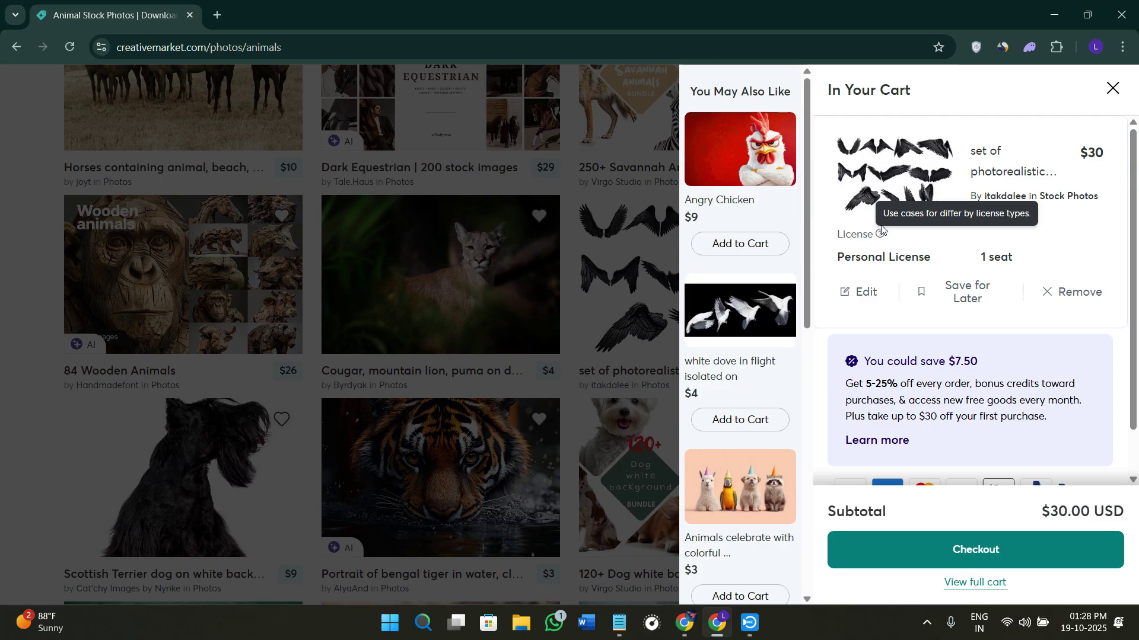
left_click(997, 555)
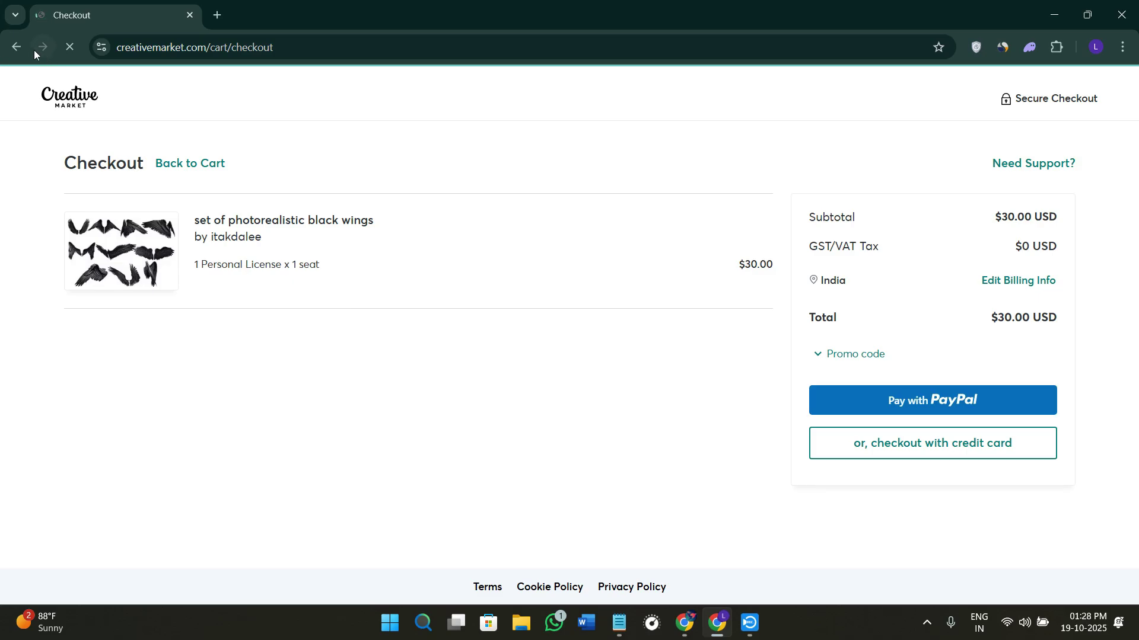
left_click(16, 47)
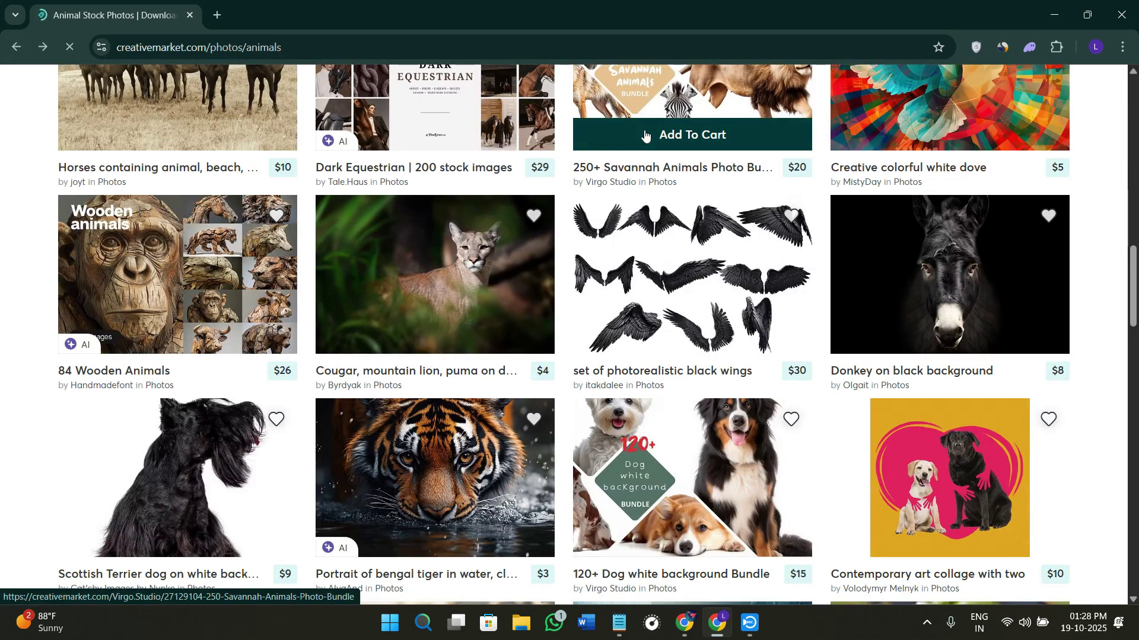
- Go to the Sell your goods page and start the shop application in a new tab
scroll(646, 136, "up", 9)
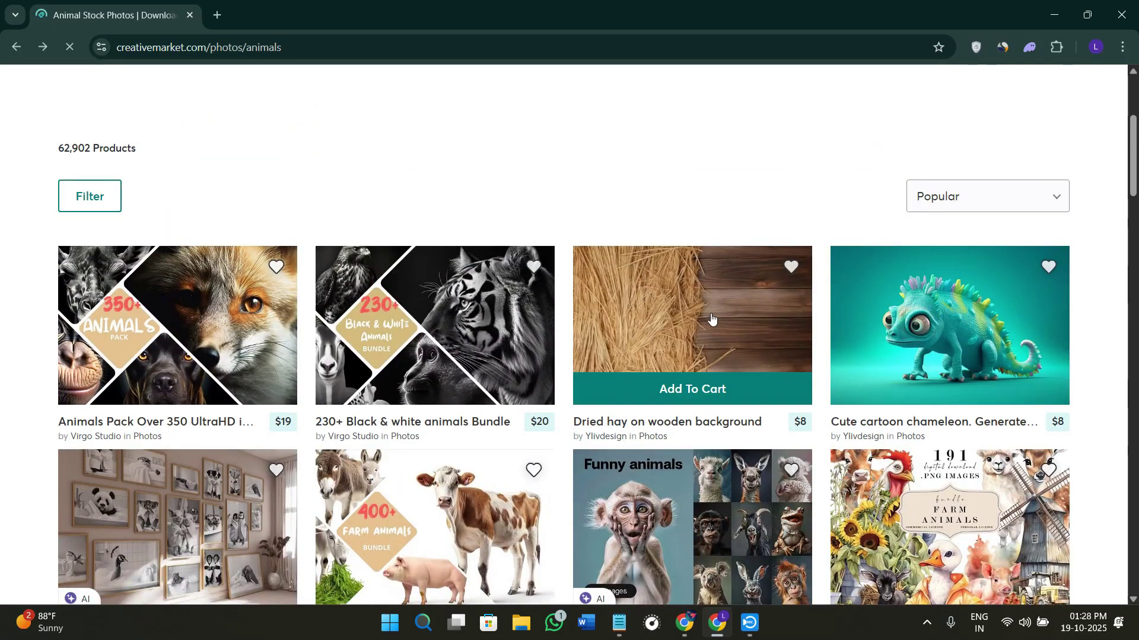
scroll(706, 310, "up", 5)
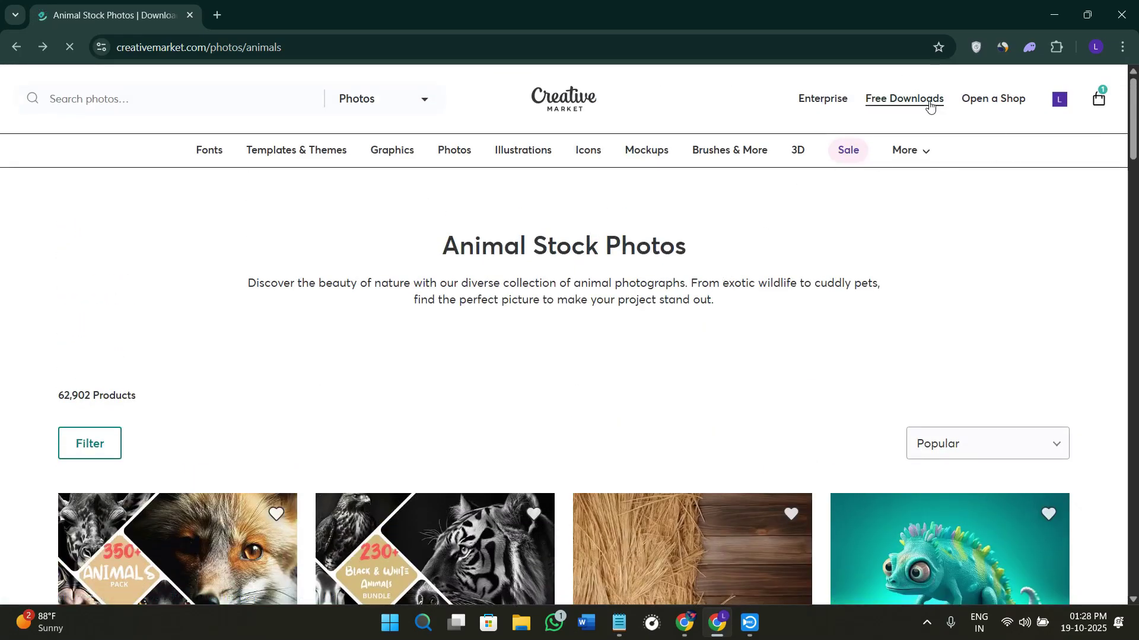
left_click(1009, 104)
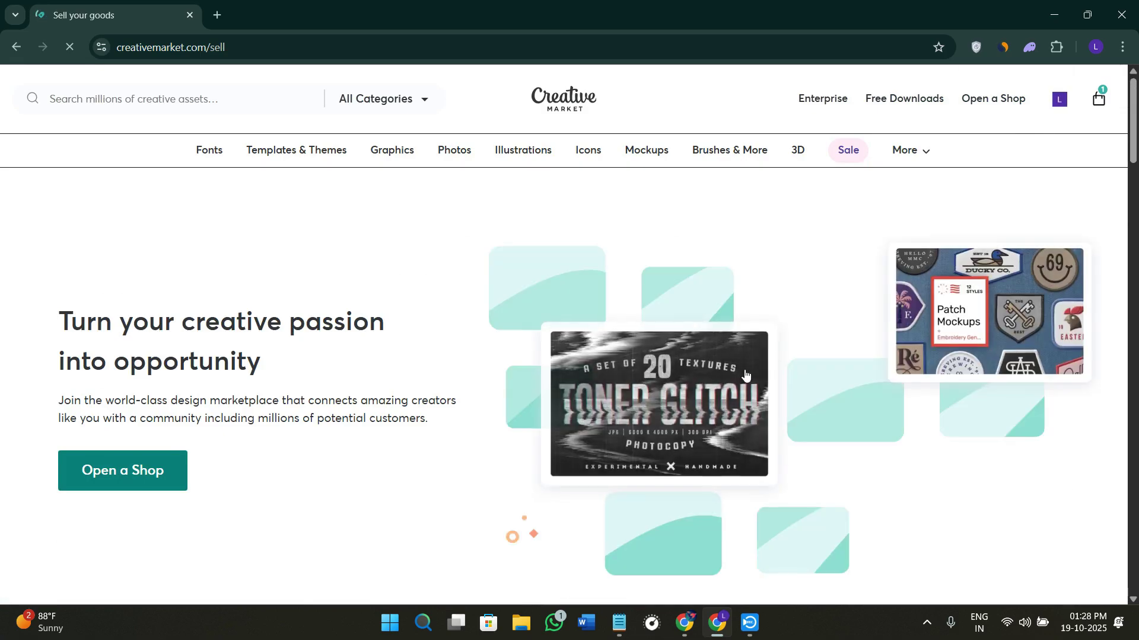
left_click_drag(59, 318, 271, 360)
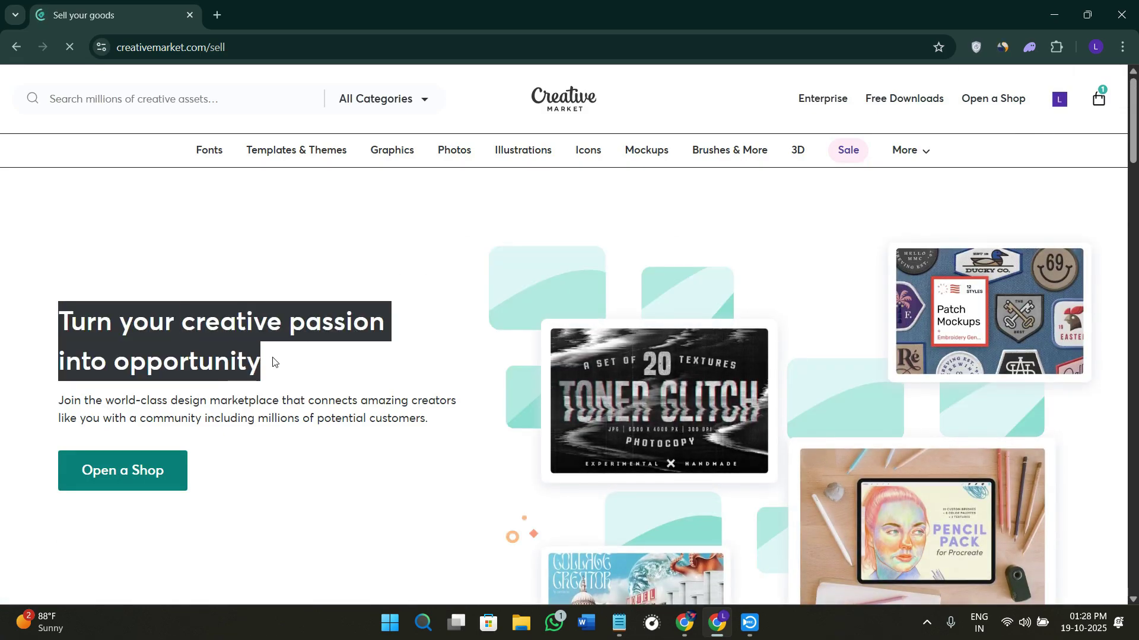
left_click(363, 361)
- Scroll through the selling page's shop owner perks, then switch to the Shop Application tab
left_click(128, 481)
left_click(109, 13)
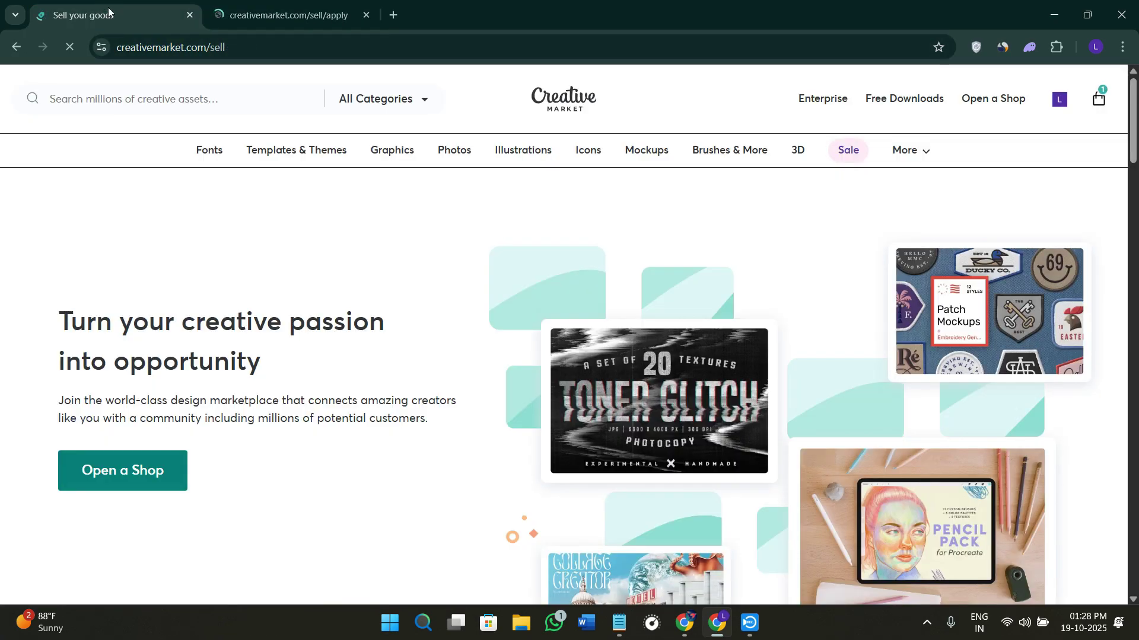
scroll(522, 368, "down", 10)
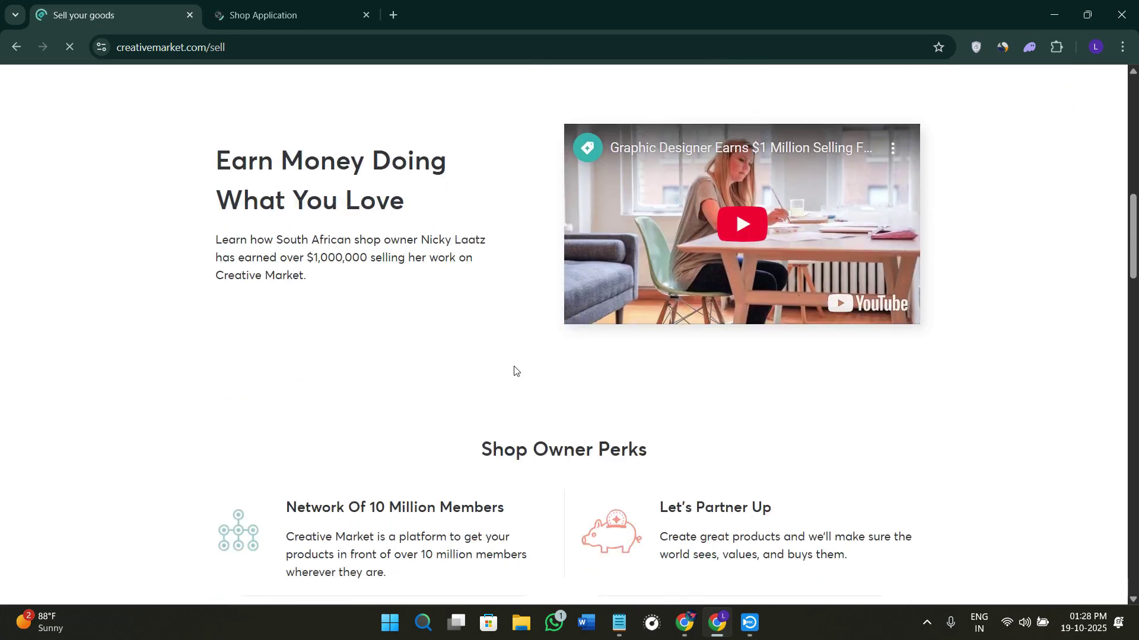
scroll(513, 371, "down", 10)
scroll(514, 370, "up", 4)
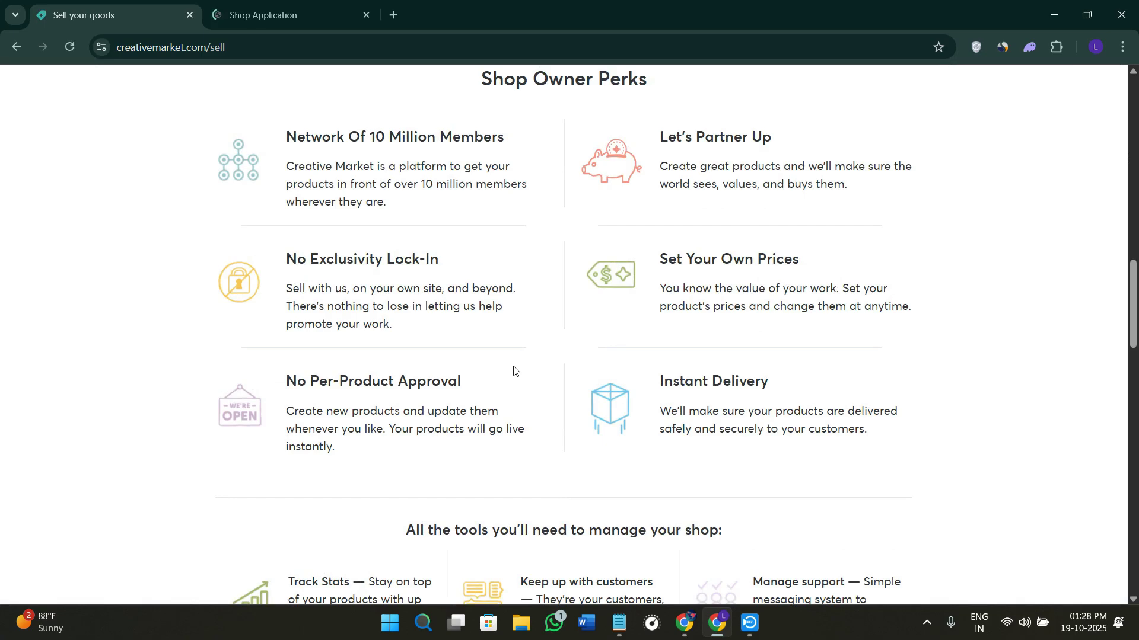
scroll(513, 370, "down", 4)
left_click(289, 26)
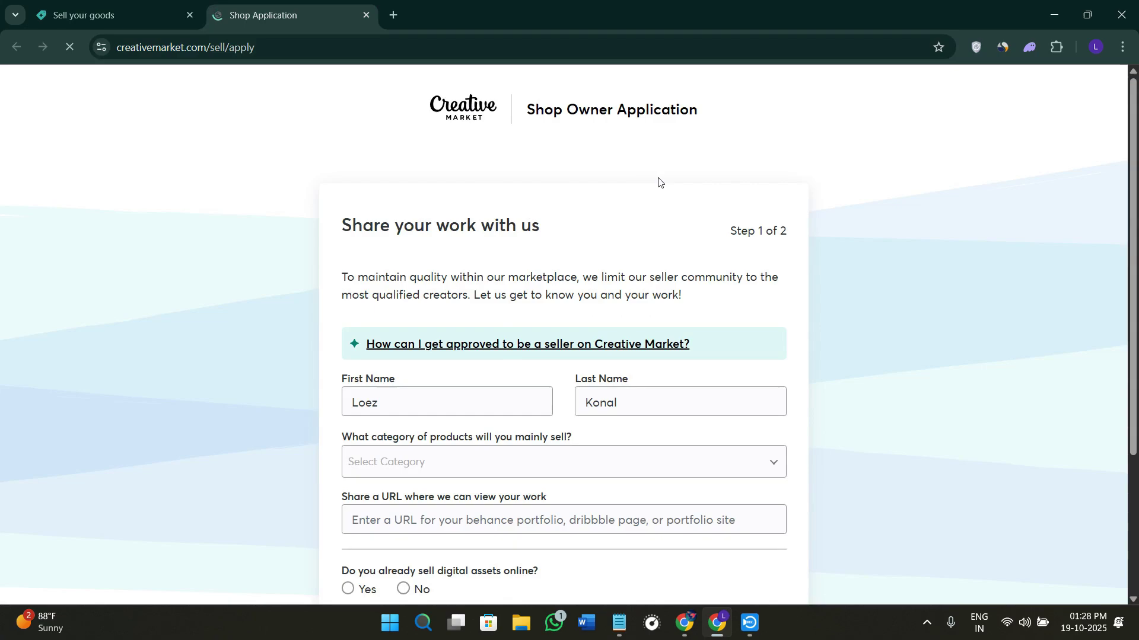
- Choose Brushes & More as the main product category and fill in the portfolio URL
scroll(658, 181, "down", 3)
scroll(660, 208, "up", 2)
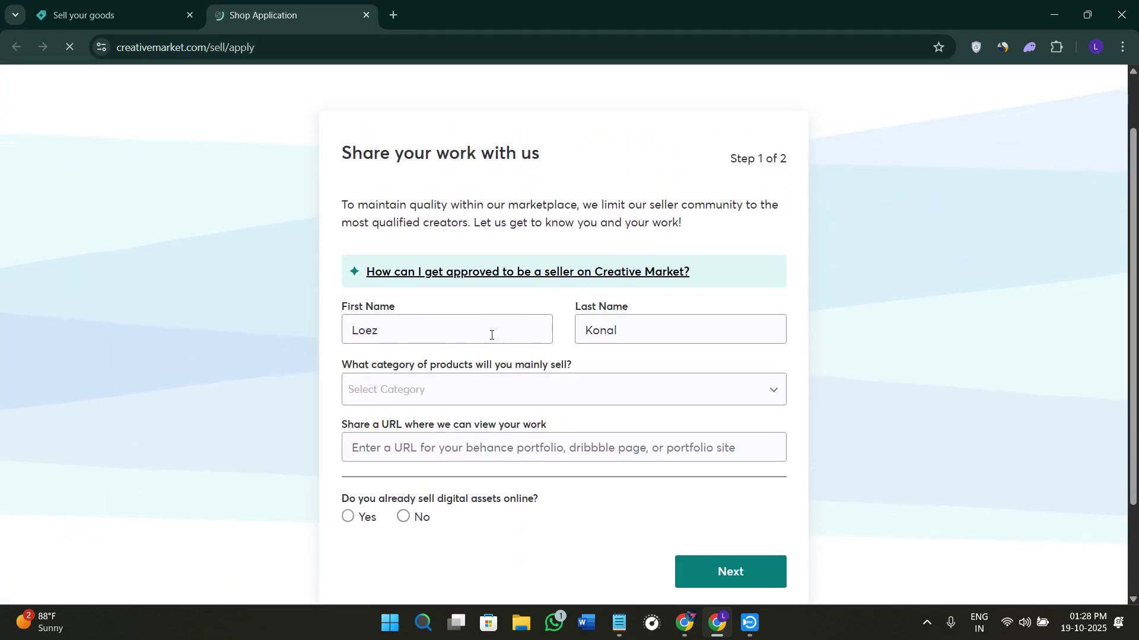
left_click(493, 386)
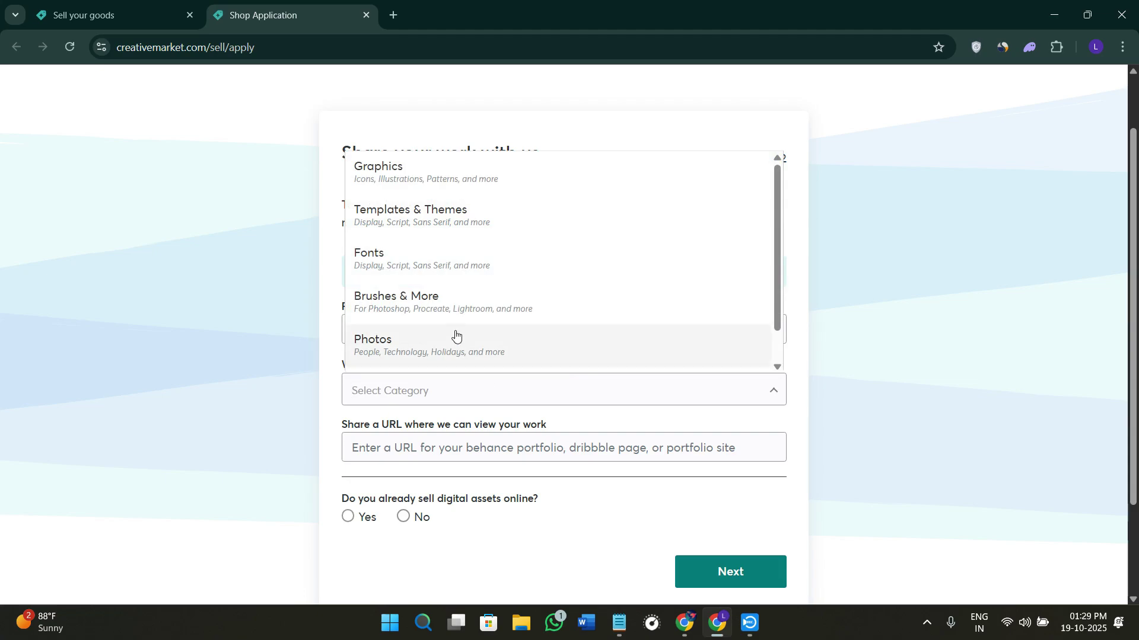
left_click(456, 310)
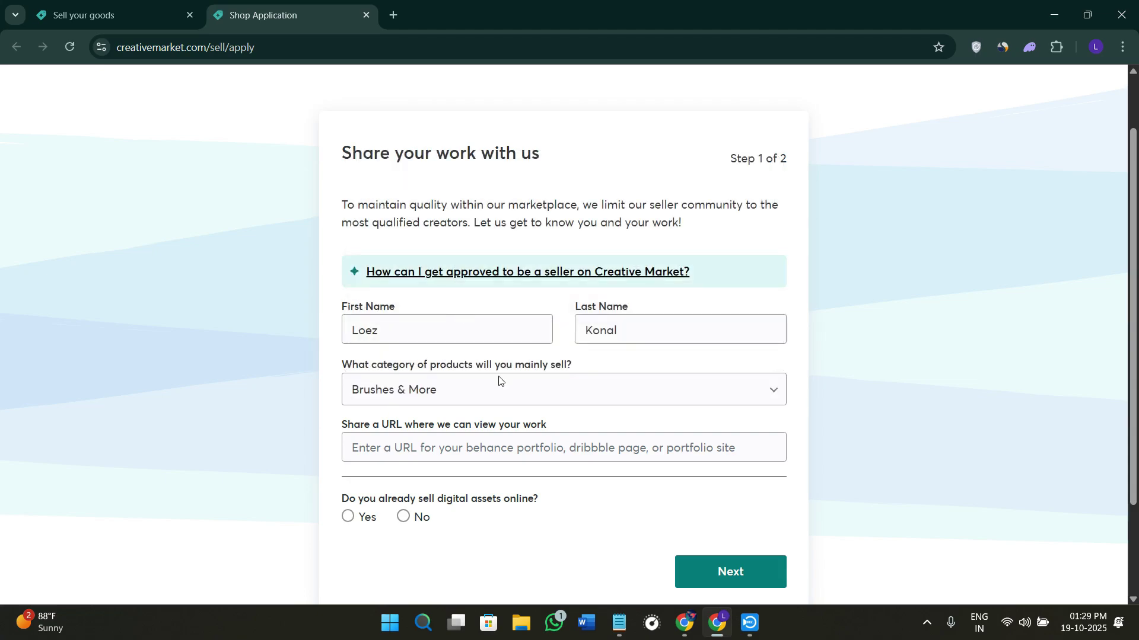
scroll(498, 381, "down", 2)
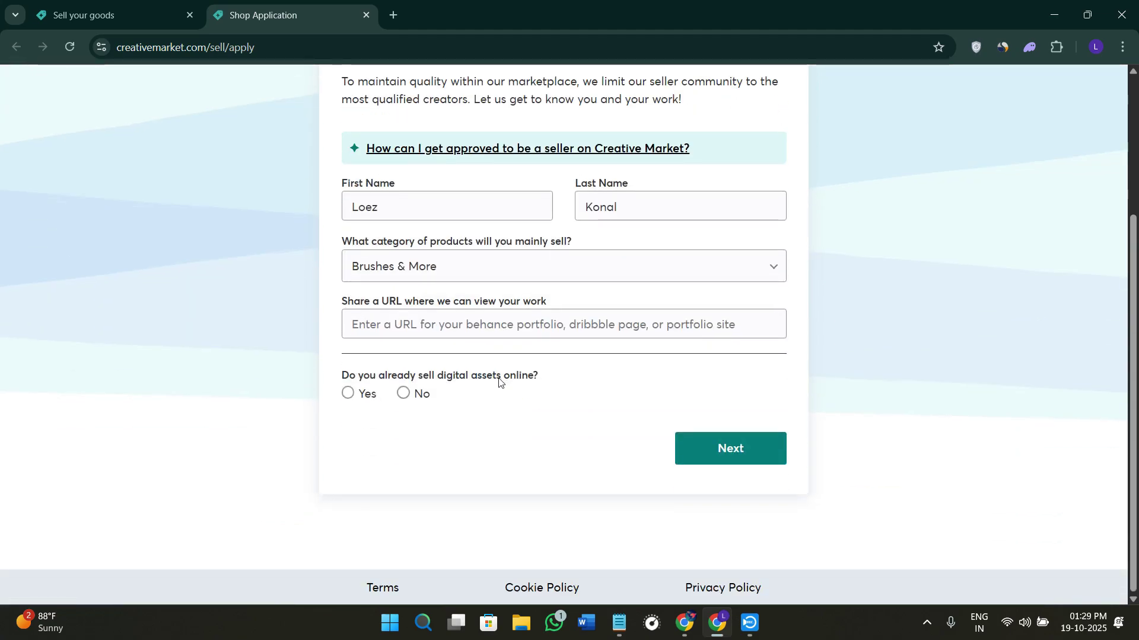
left_click(496, 323)
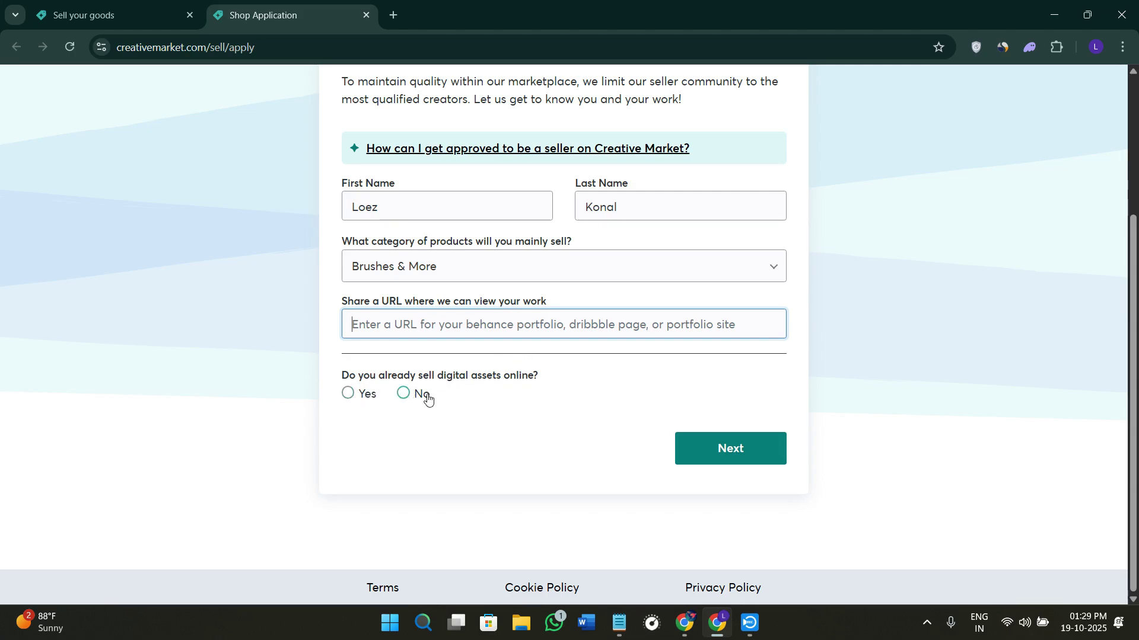
- Answer No to already selling digital assets online and continue to step 2
left_click(350, 402)
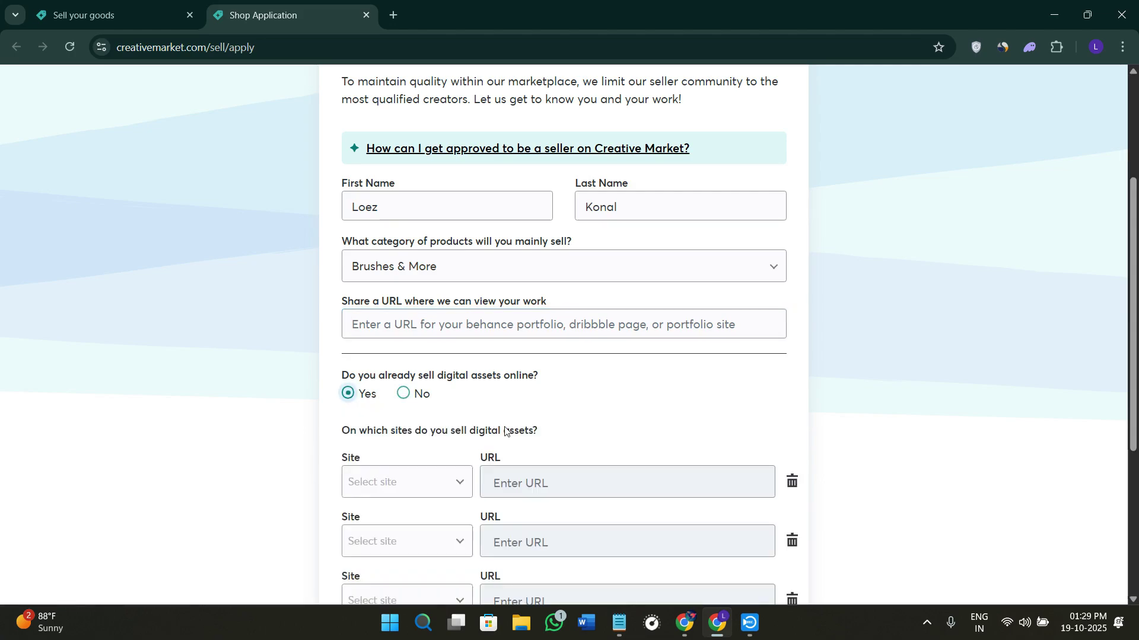
scroll(505, 428, "down", 4)
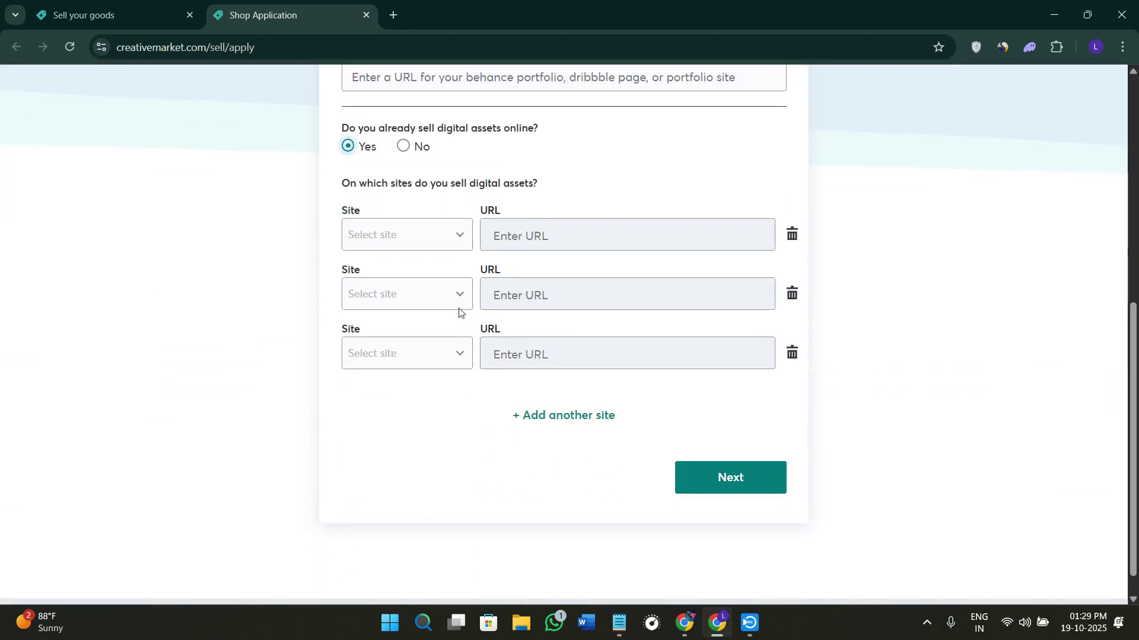
left_click(403, 146)
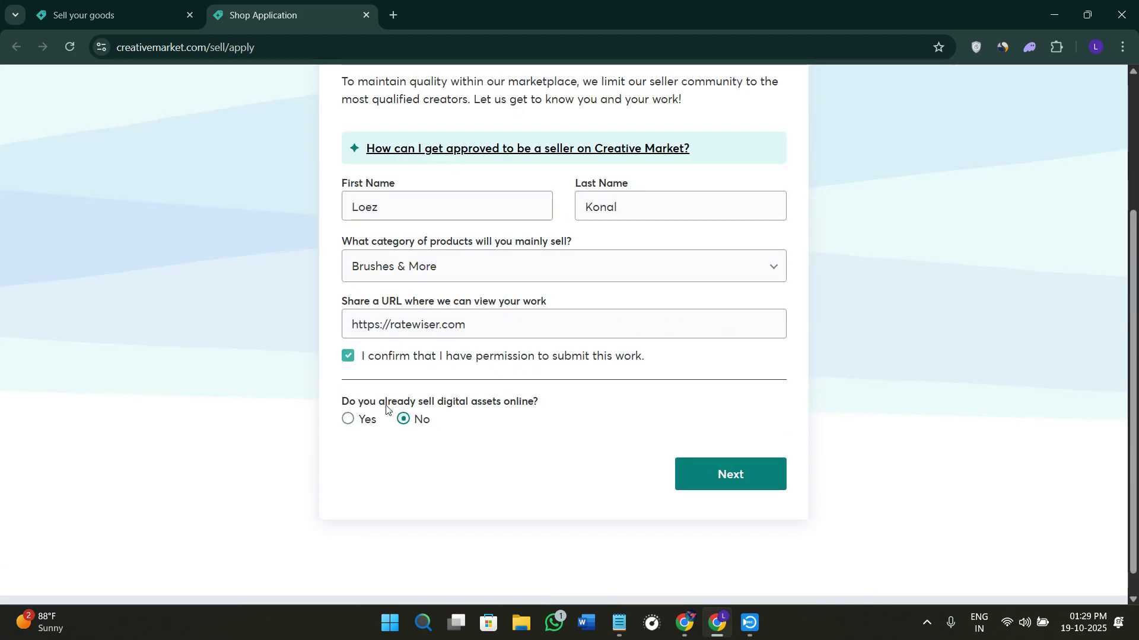
left_click(744, 474)
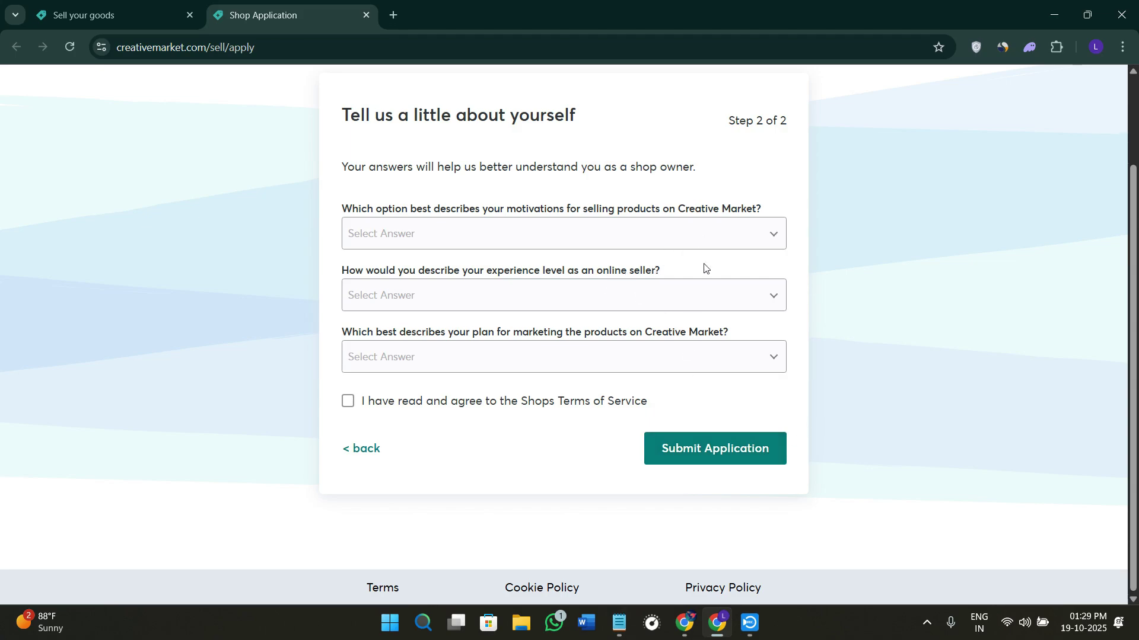
- Choose passive income as the selling motivation and being new to selling online
left_click(416, 235)
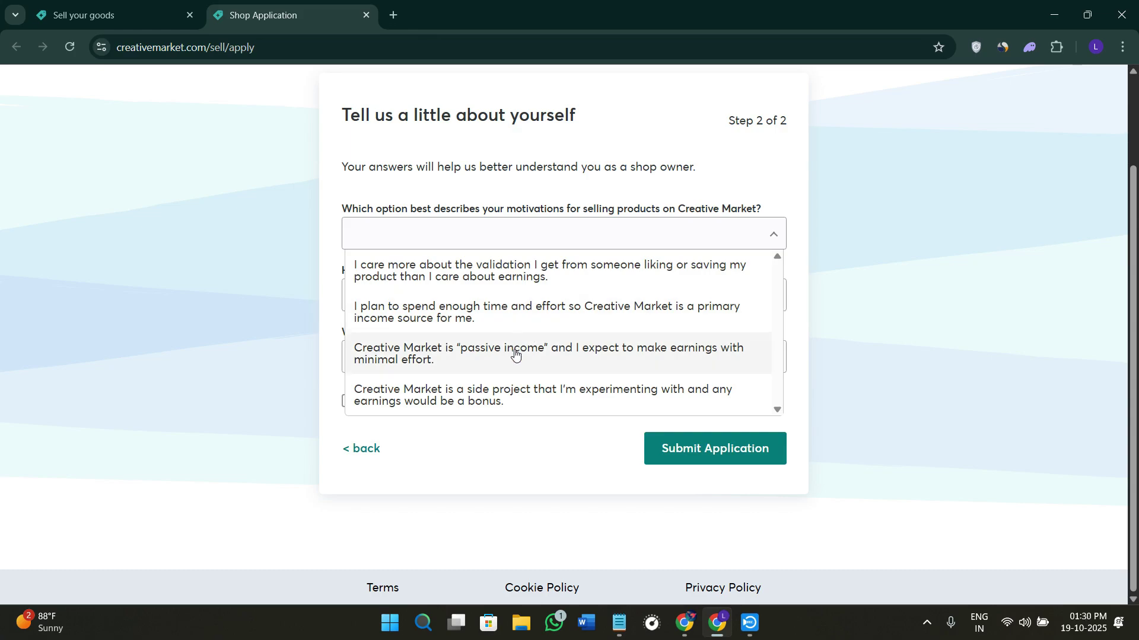
left_click(461, 352)
left_click(472, 304)
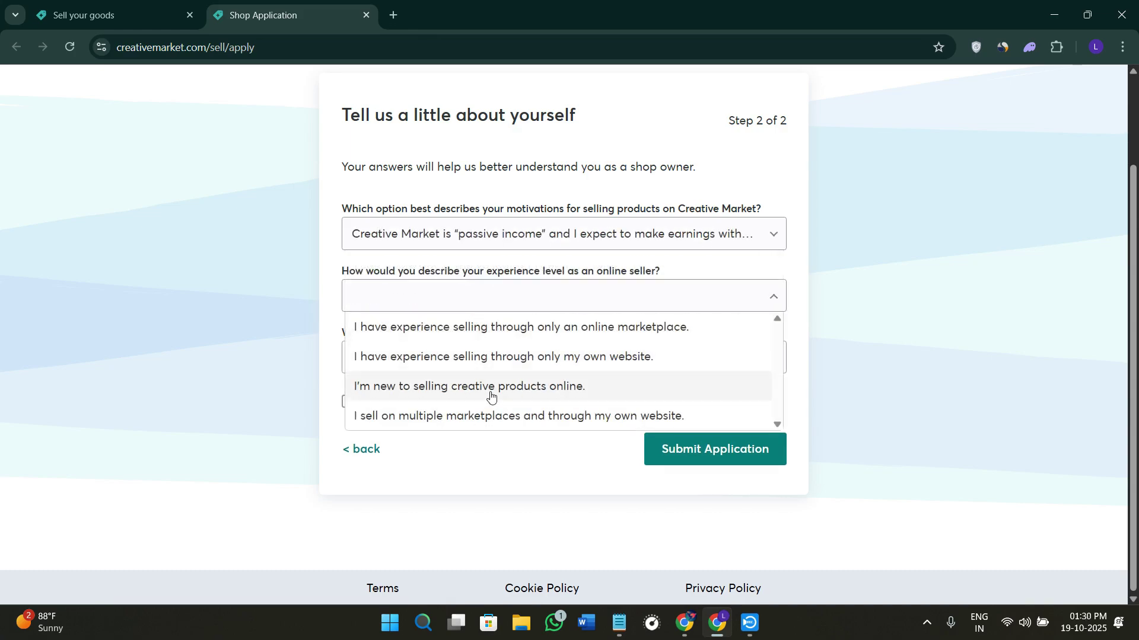
left_click(487, 383)
- Pick the ads and social media marketing answer, accept the Shops Terms of Service, and submit
left_click(492, 369)
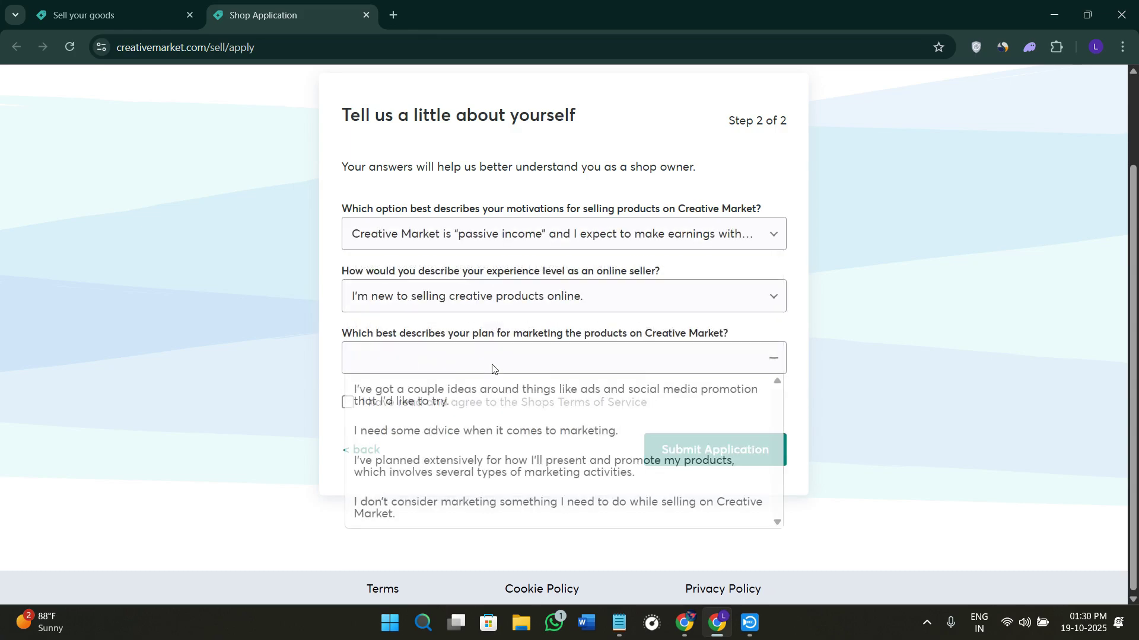
left_click(475, 410)
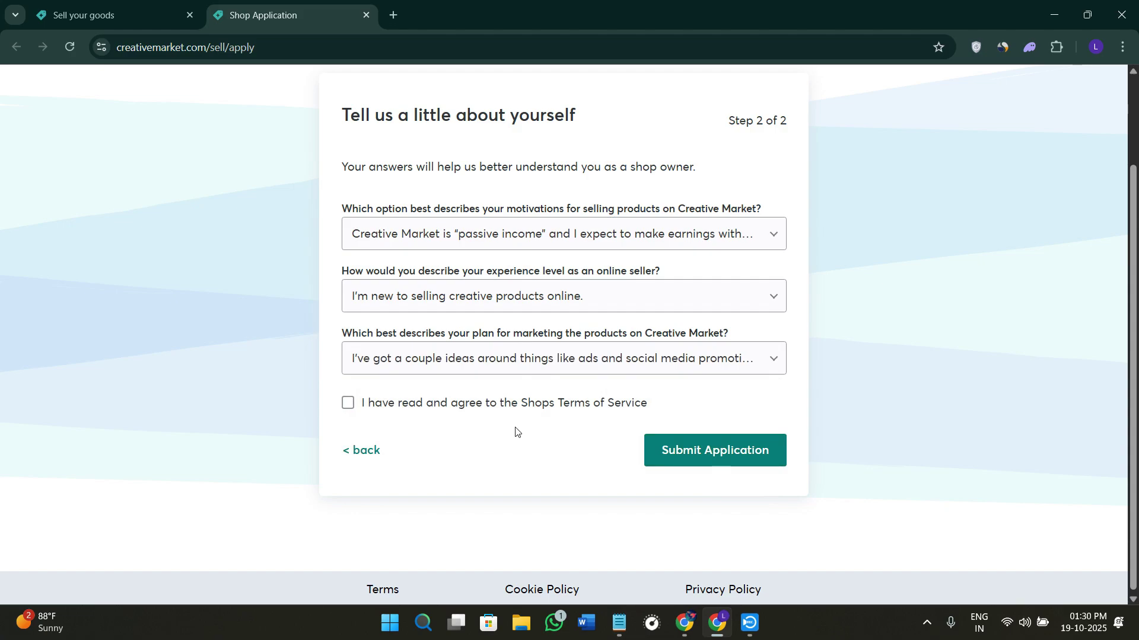
left_click(348, 403)
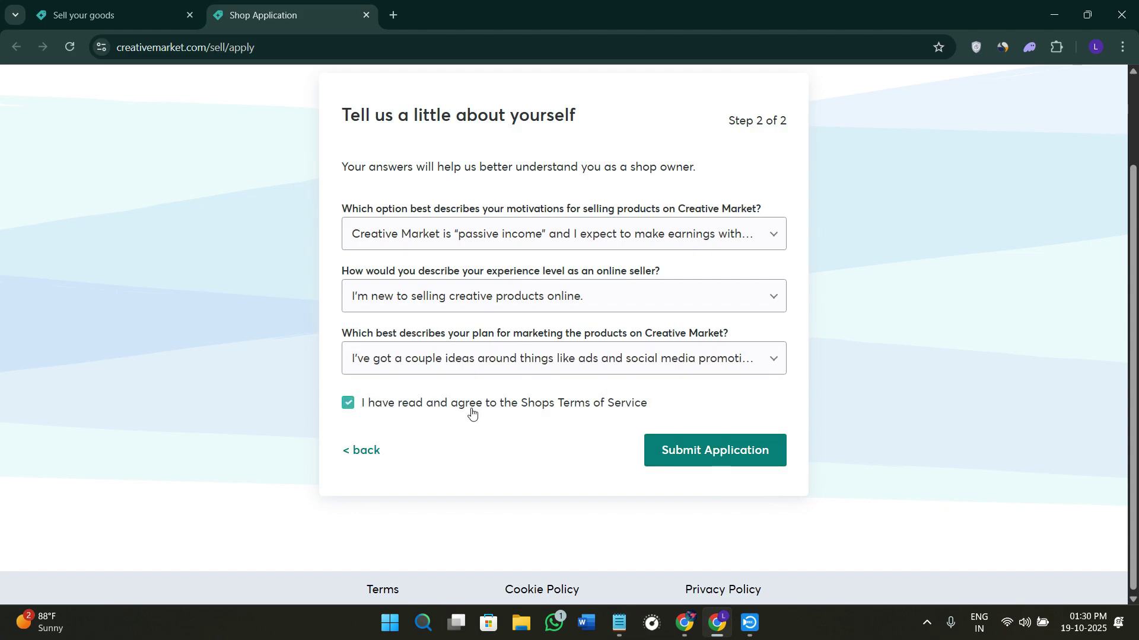
left_click(739, 457)
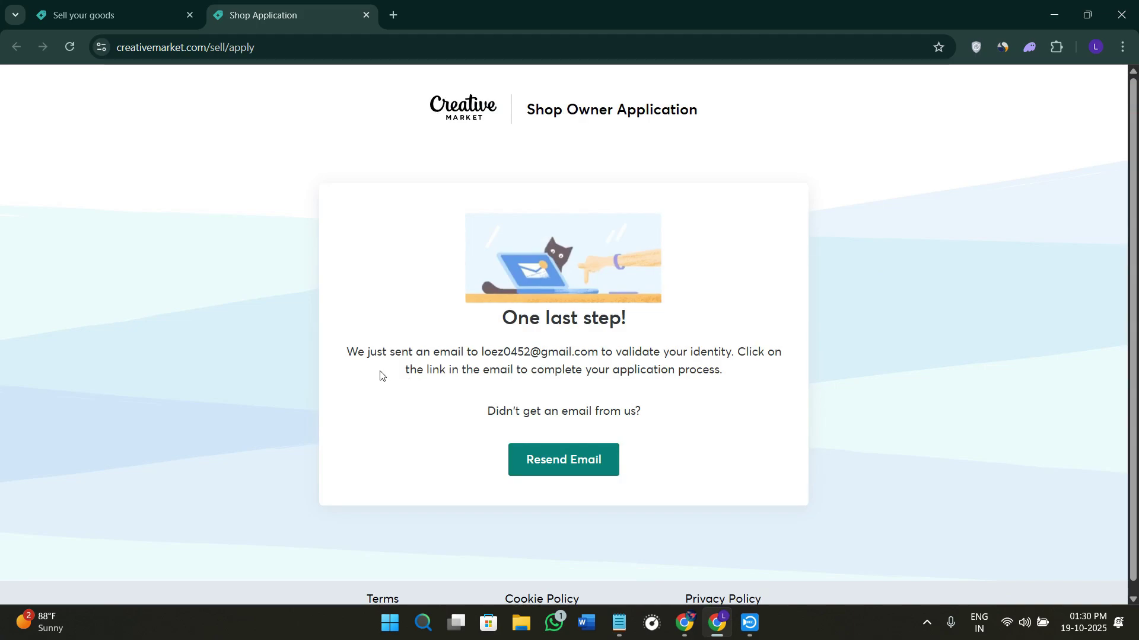
- Switch to the Sell your goods tab and scroll its Shop Owner Perks, ending at the top
left_click(59, 18)
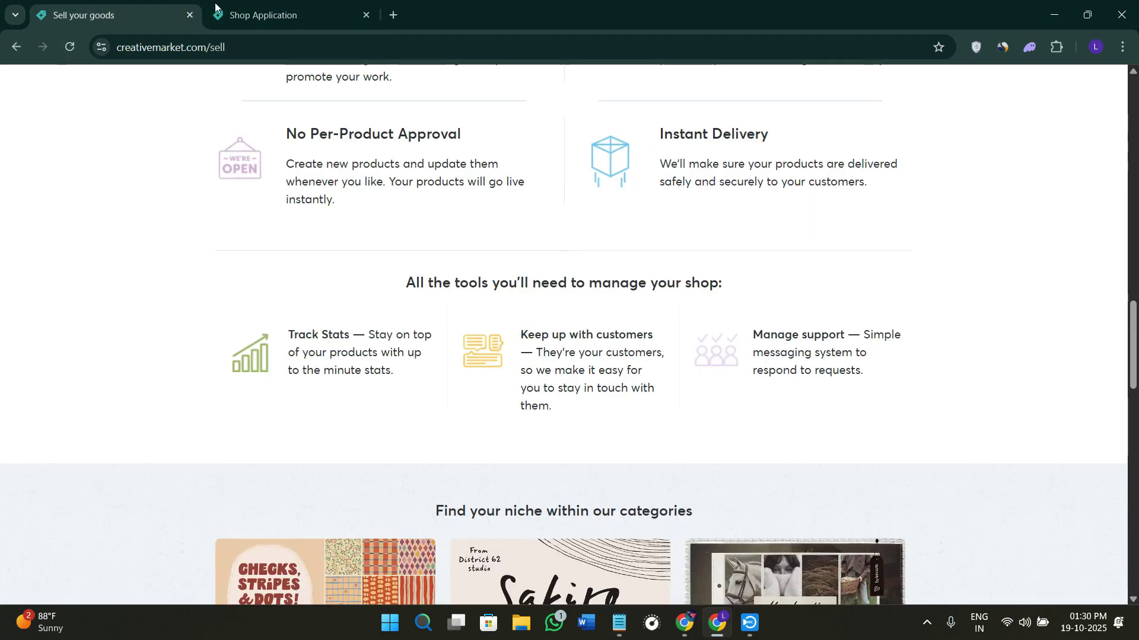
scroll(828, 264, "up", 4)
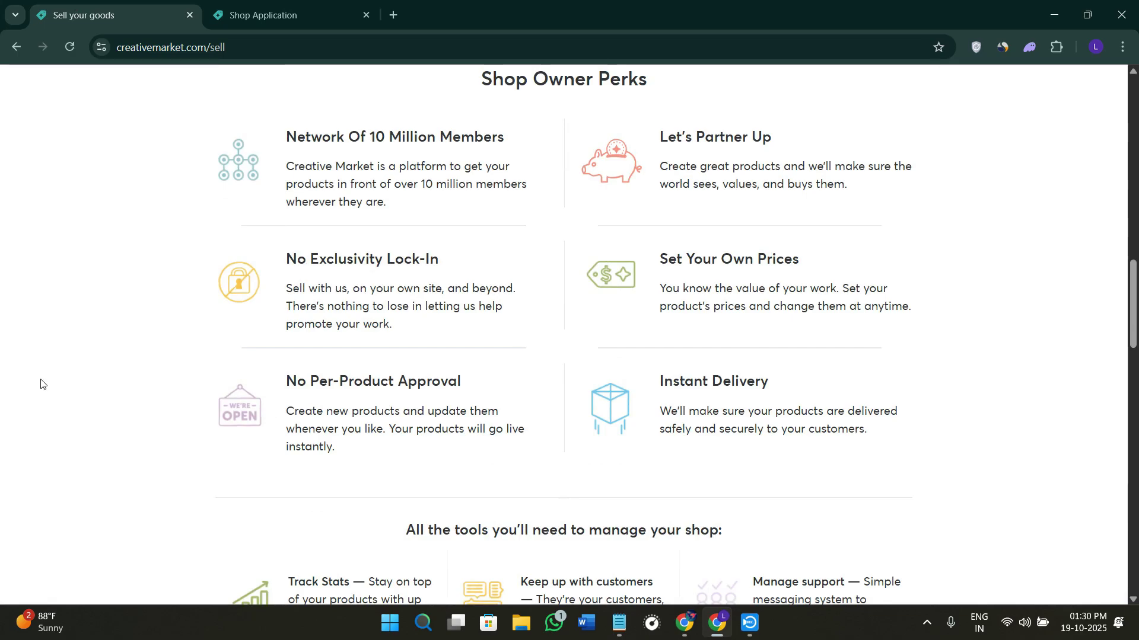
scroll(187, 345, "up", 15)
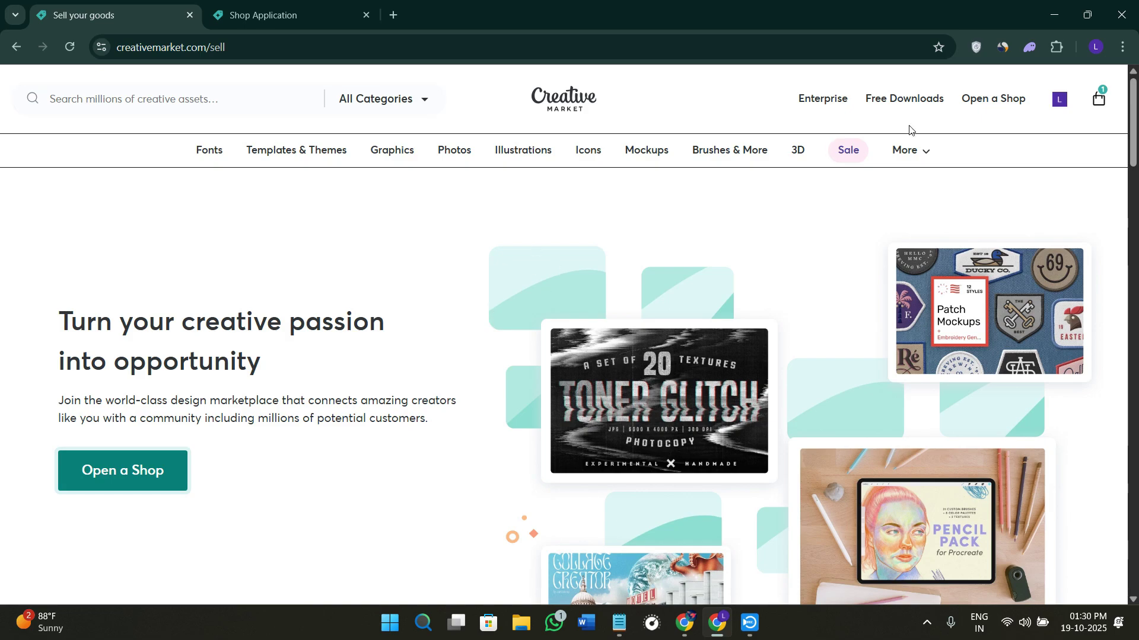
mouse_move(1061, 104)
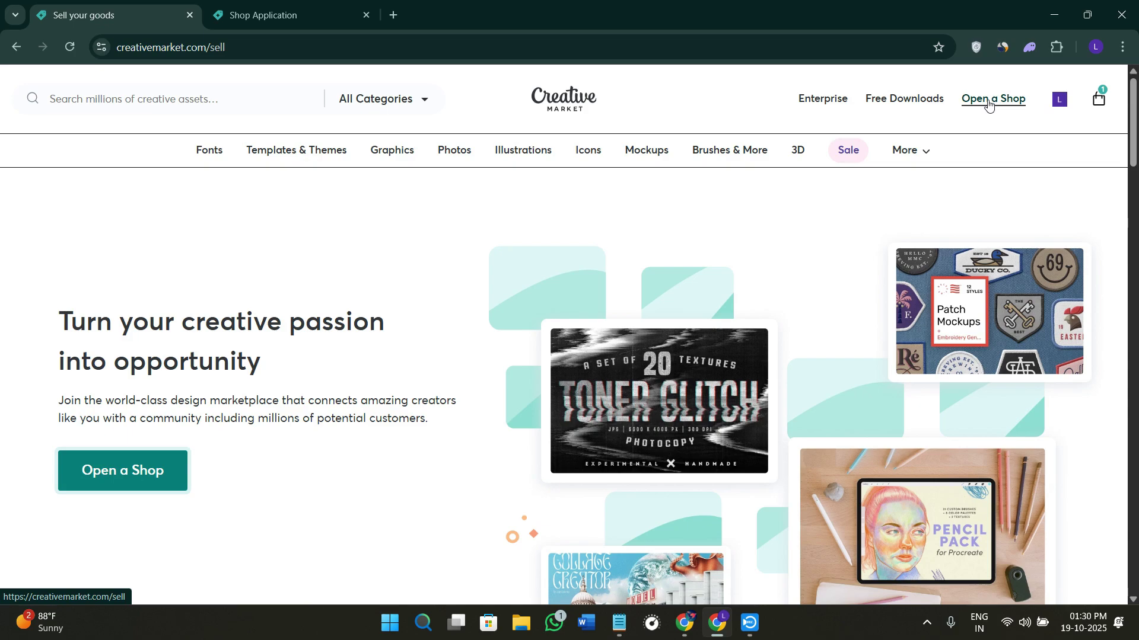
scroll(816, 249, "down", 8)
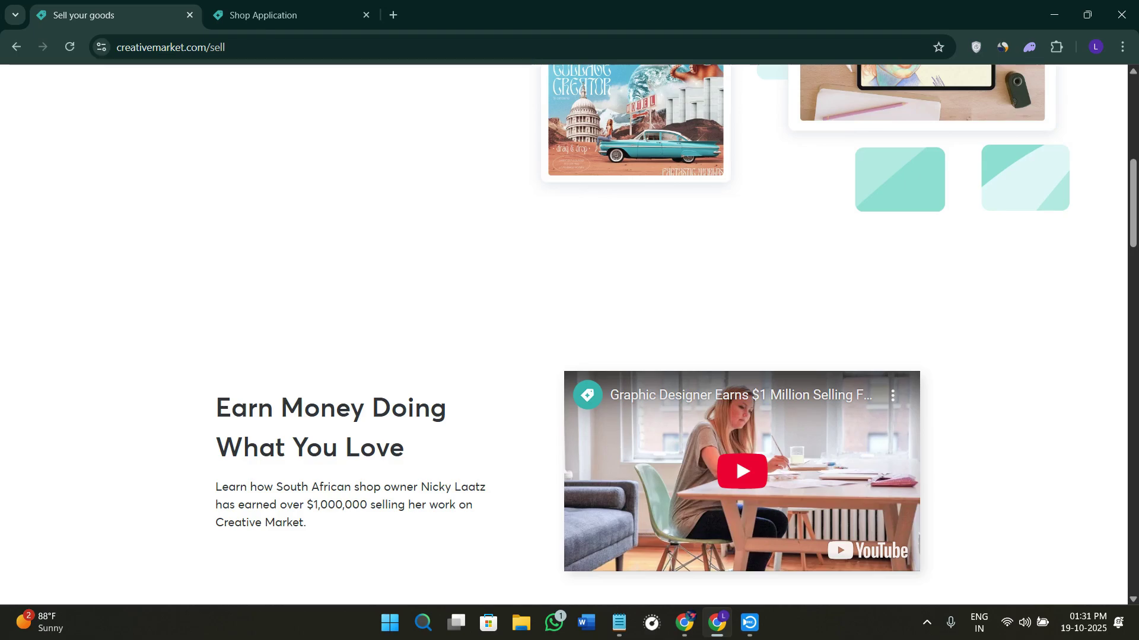
scroll(727, 427, "up", 8)
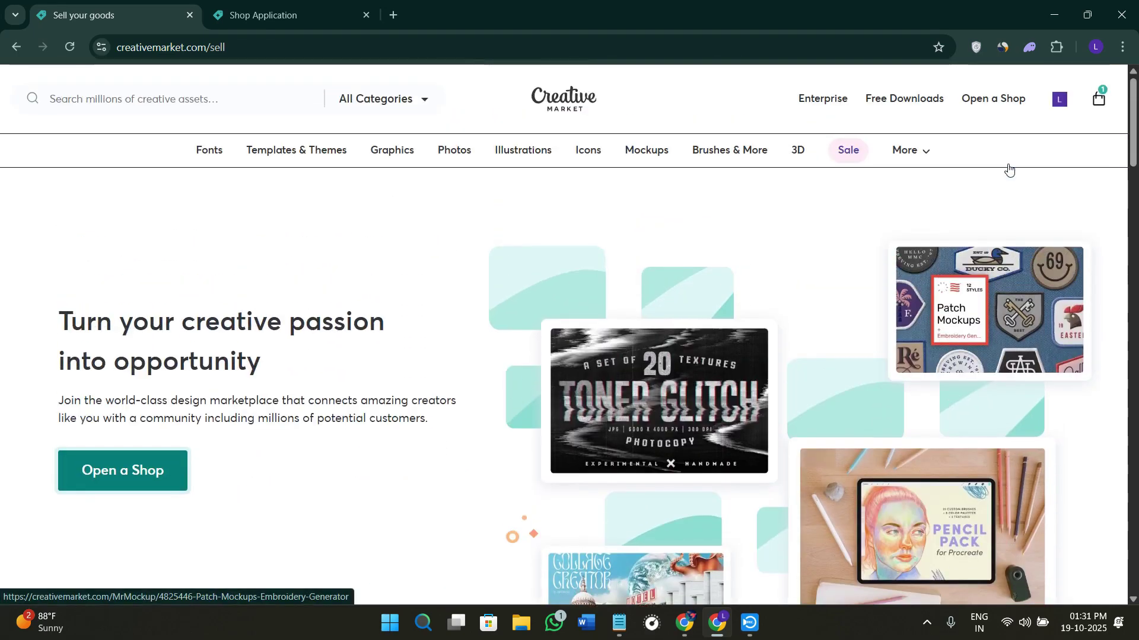
- Open the Free Downloads page and browse down through its free assets
left_click(912, 107)
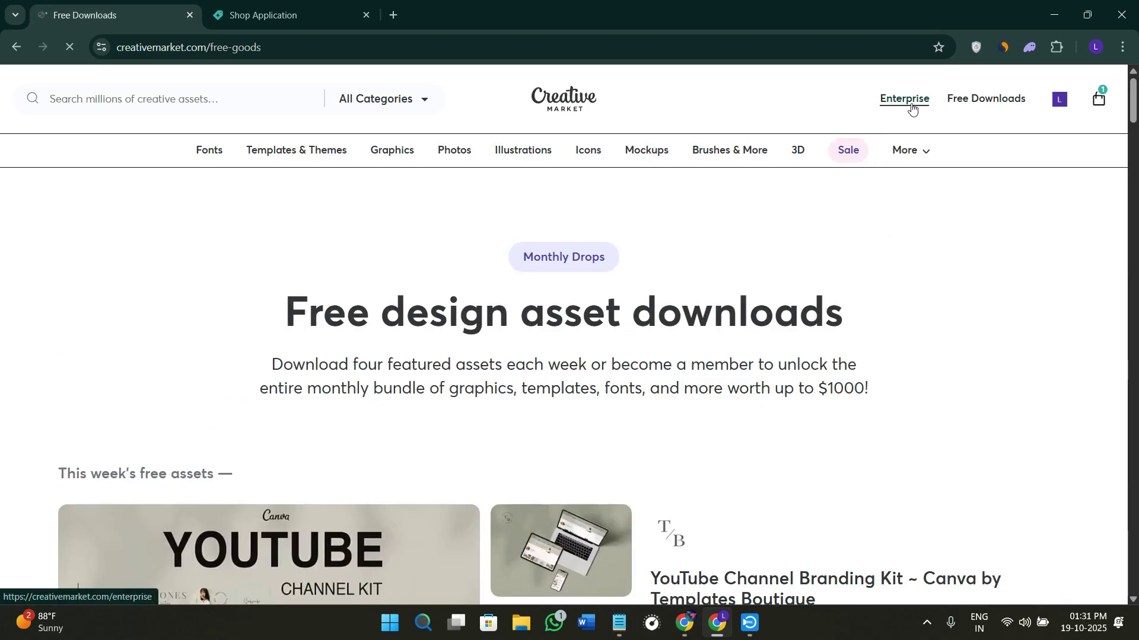
scroll(863, 365, "down", 4)
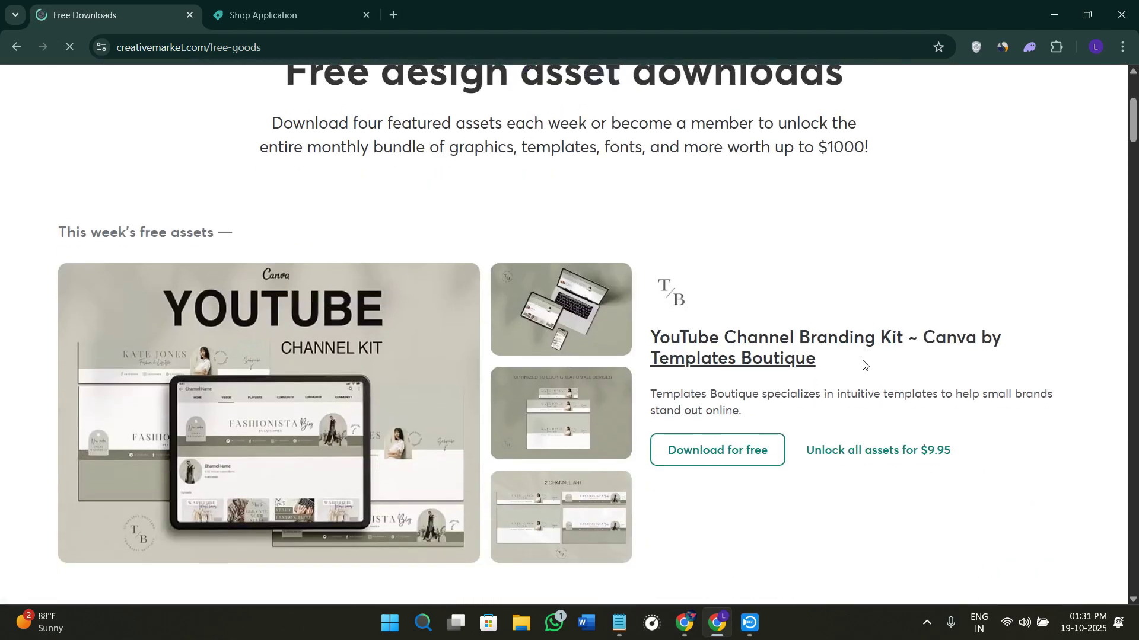
scroll(864, 366, "down", 2)
scroll(564, 342, "up", 2)
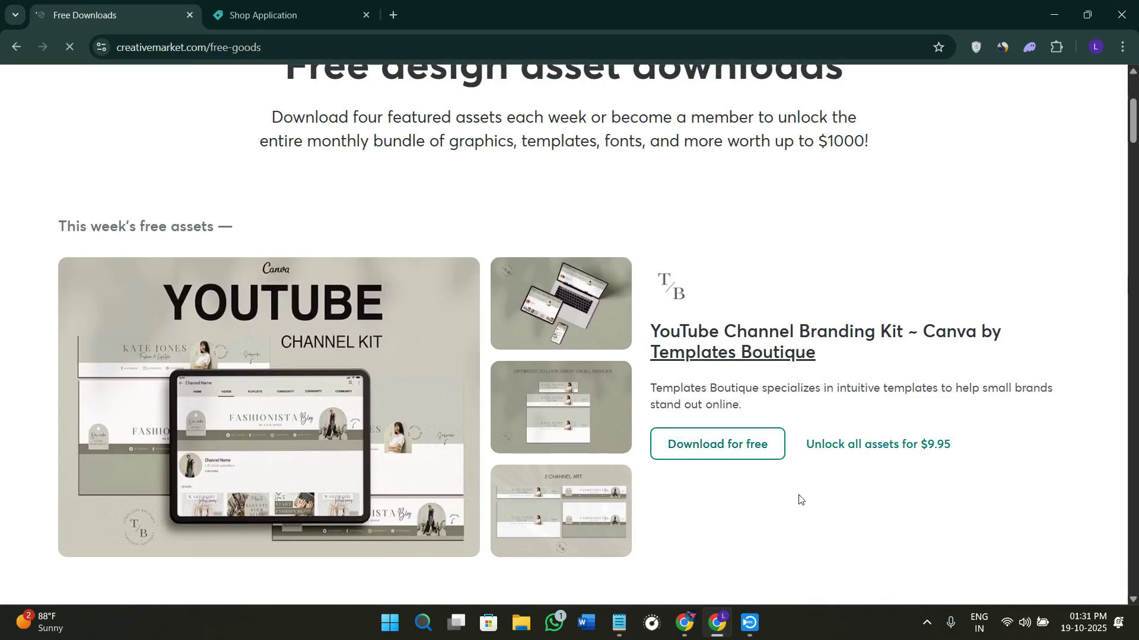
scroll(835, 484, "down", 5)
scroll(845, 451, "down", 4)
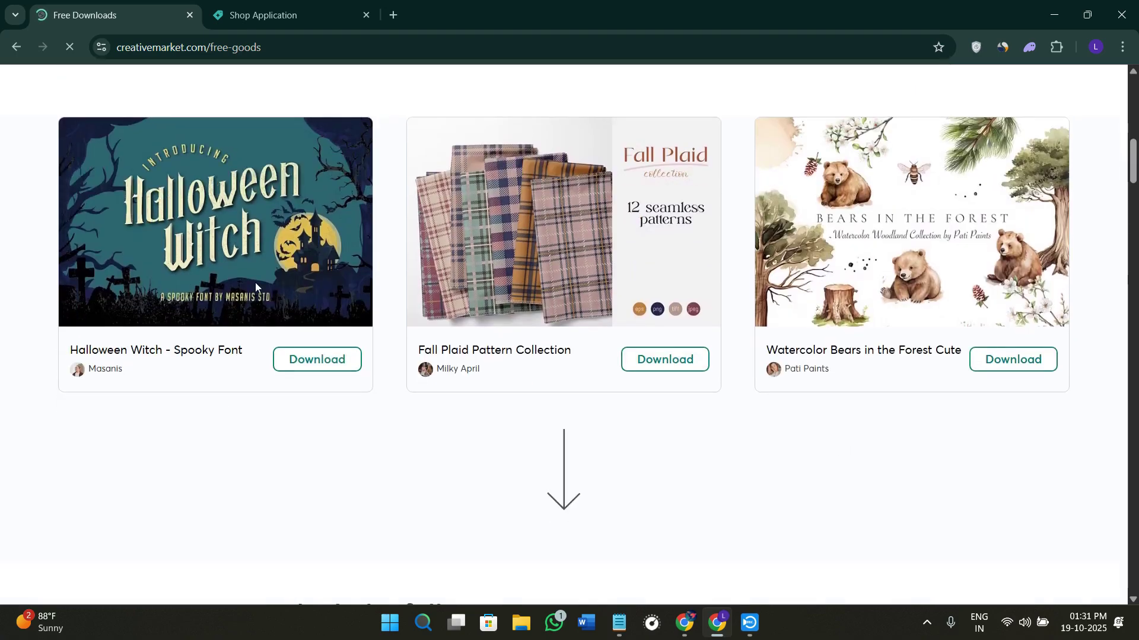
scroll(854, 374, "down", 10)
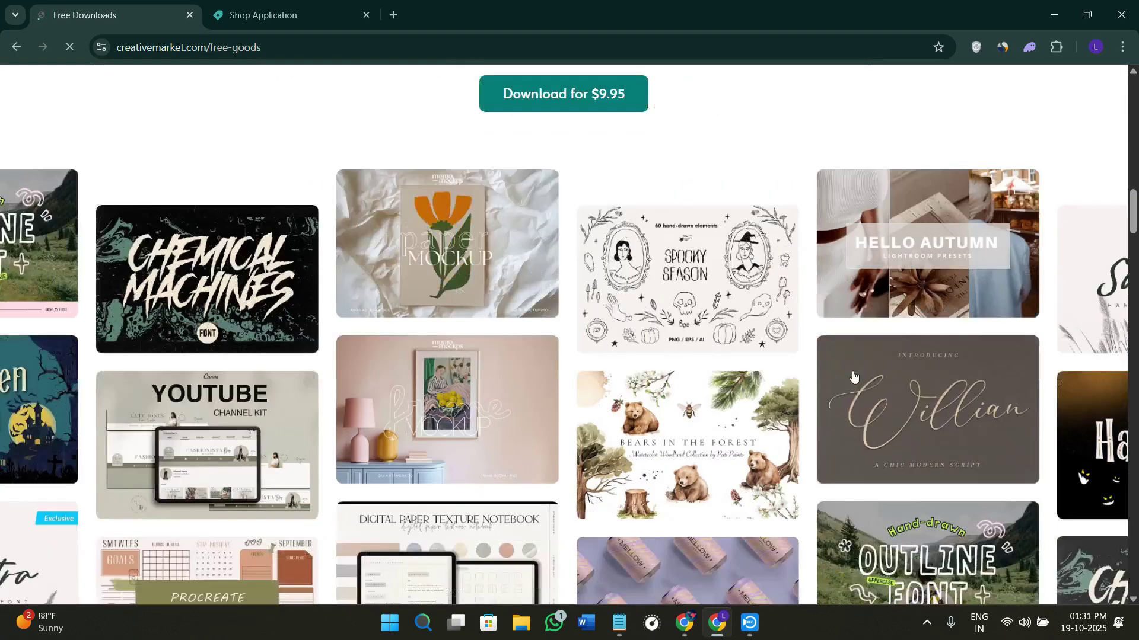
scroll(853, 374, "up", 10)
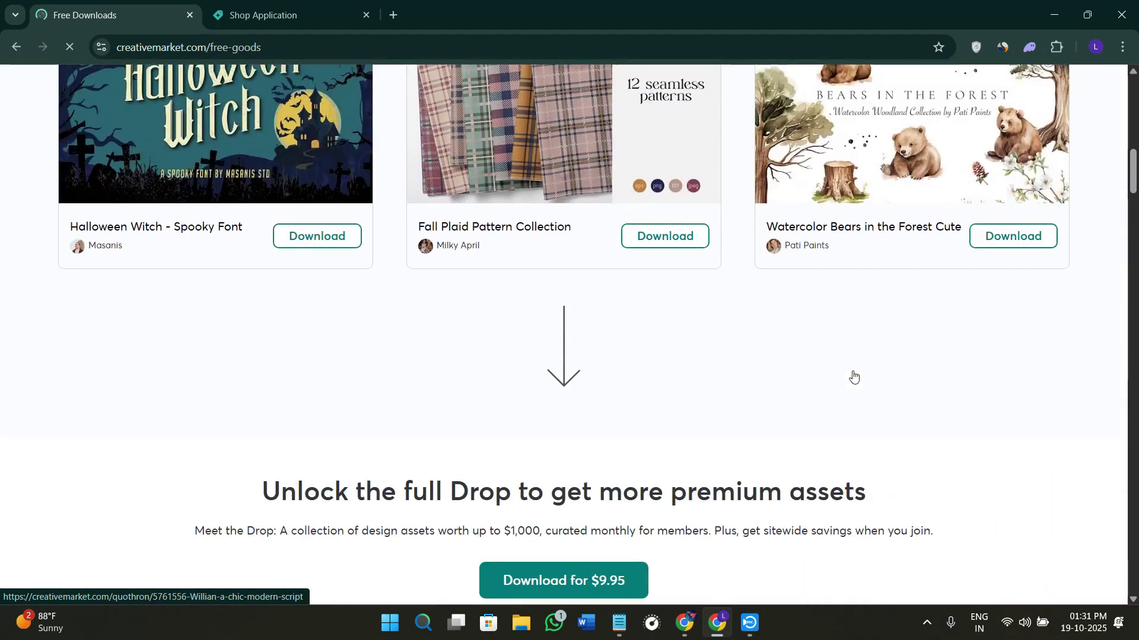
- Scroll down to Shops of the Drop and open Turia Avenue's shop
scroll(853, 375, "down", 5)
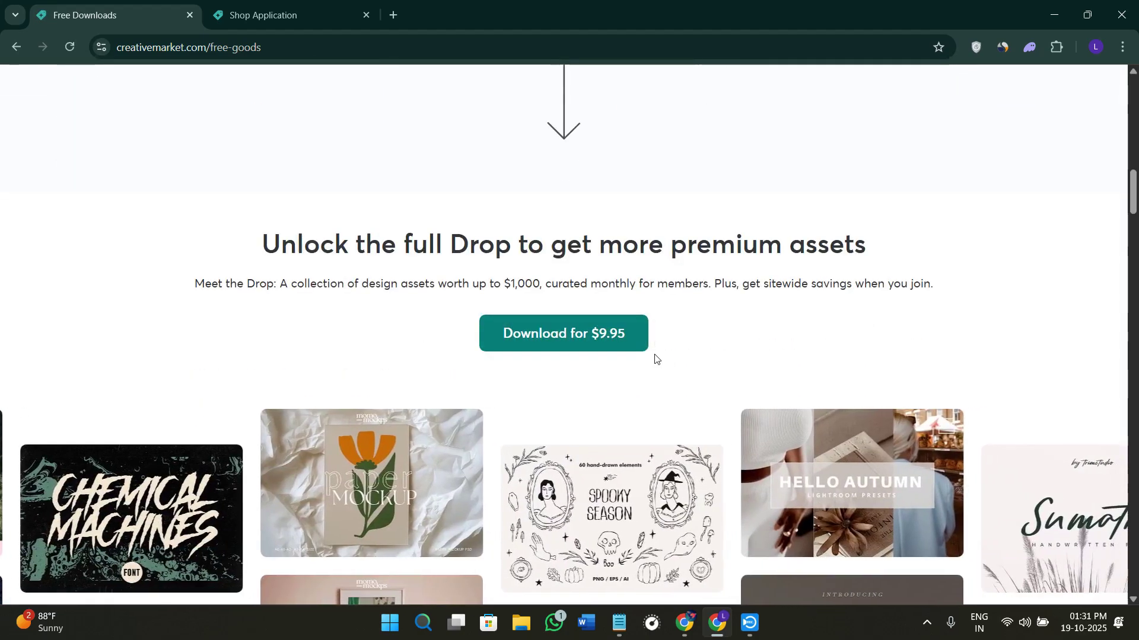
scroll(654, 366, "down", 2)
scroll(654, 365, "down", 8)
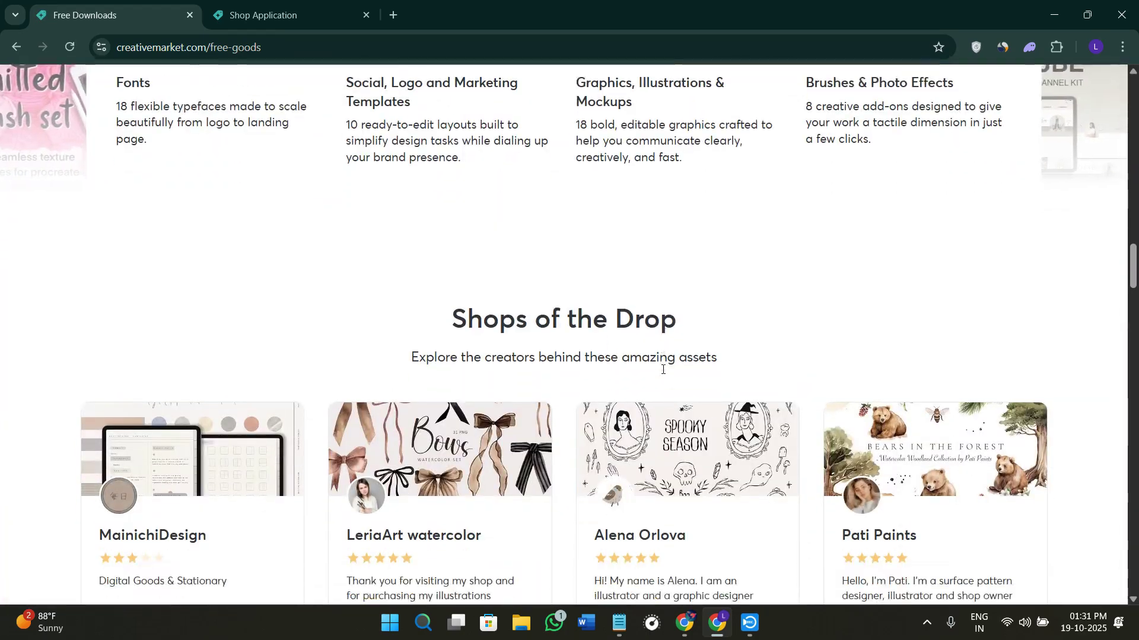
scroll(662, 373, "down", 8)
scroll(723, 386, "up", 5)
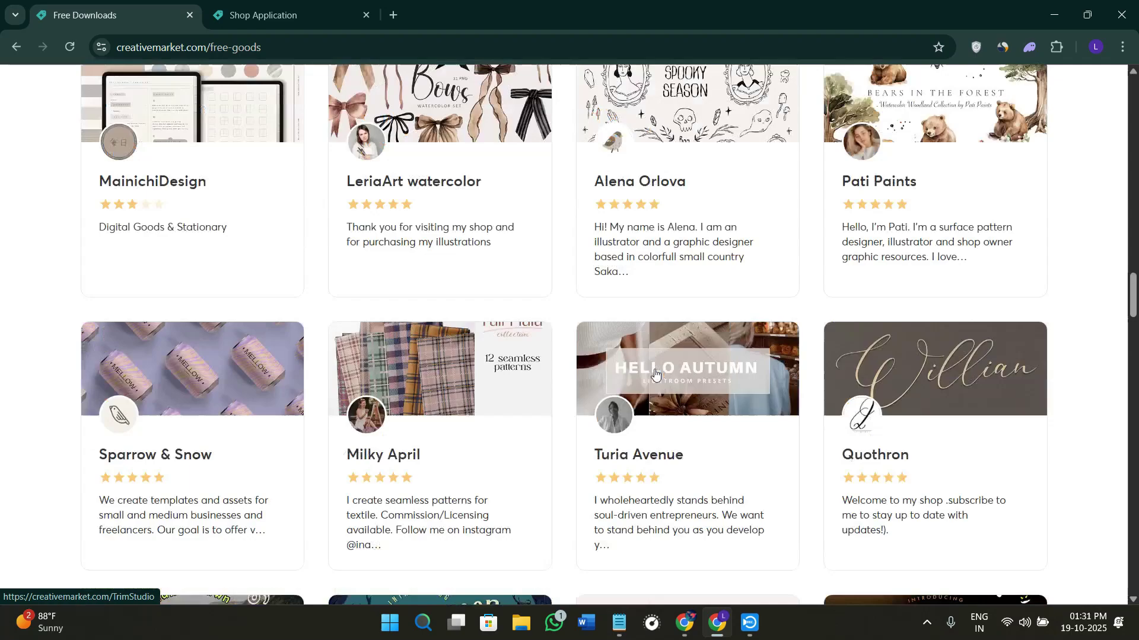
left_click(723, 386)
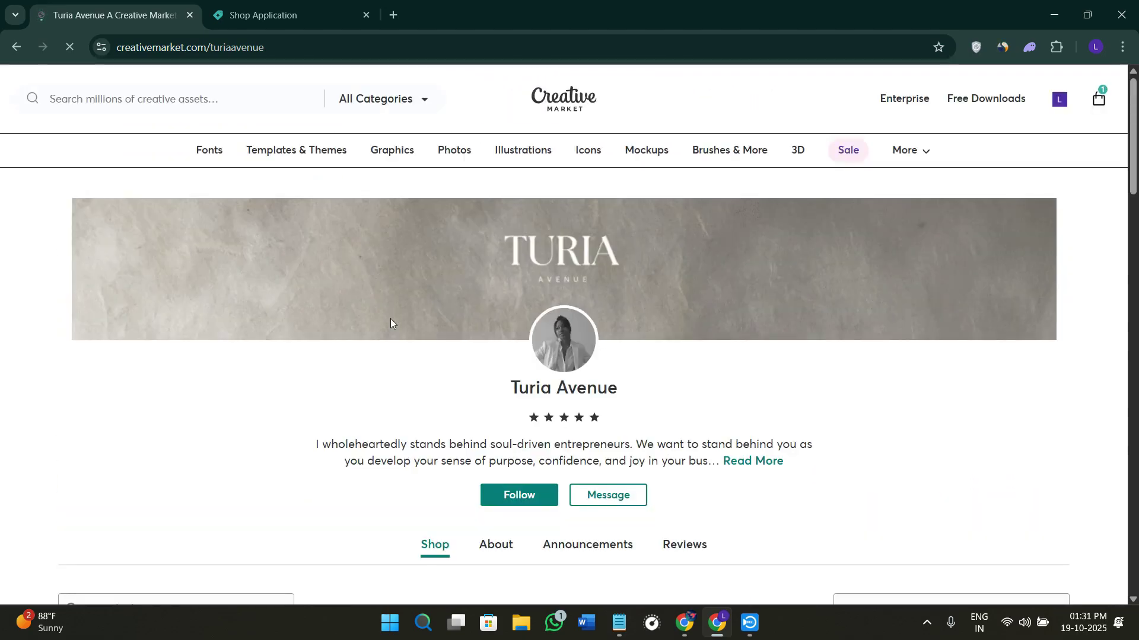
- Go back from Turia Avenue's shop to Free Downloads and scroll up to its heading
left_click(23, 44)
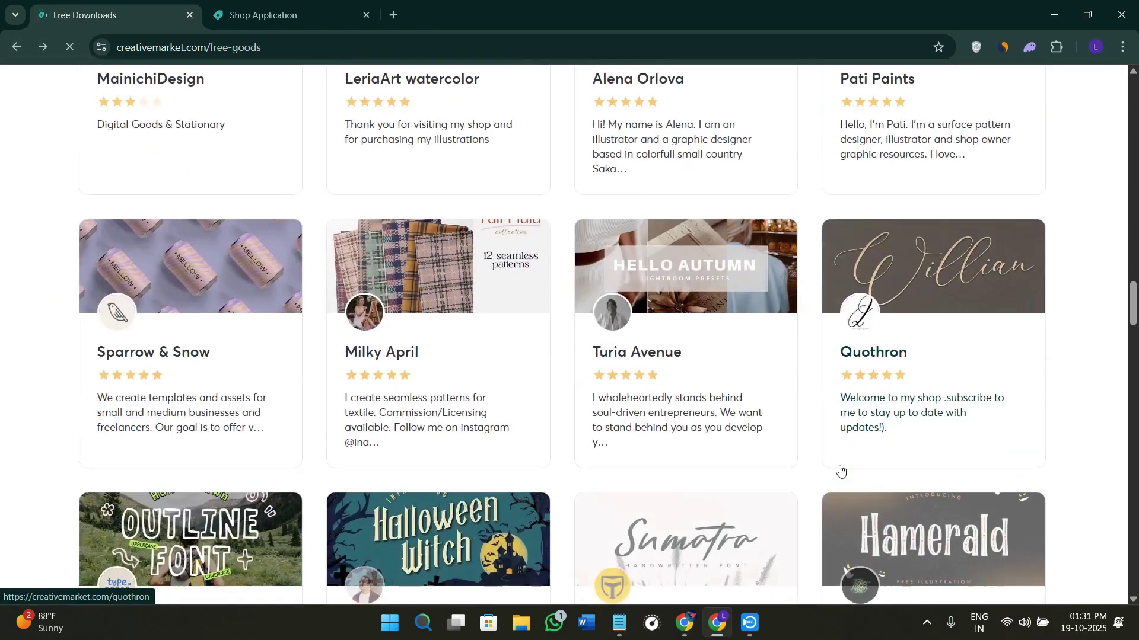
scroll(839, 470, "up", 10)
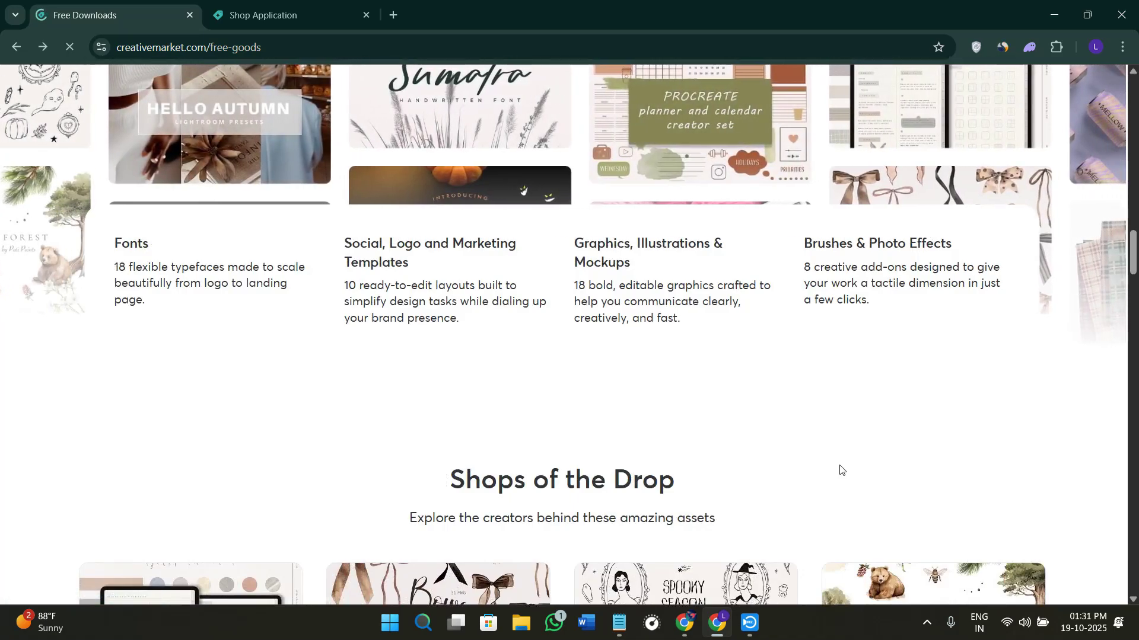
scroll(840, 470, "up", 15)
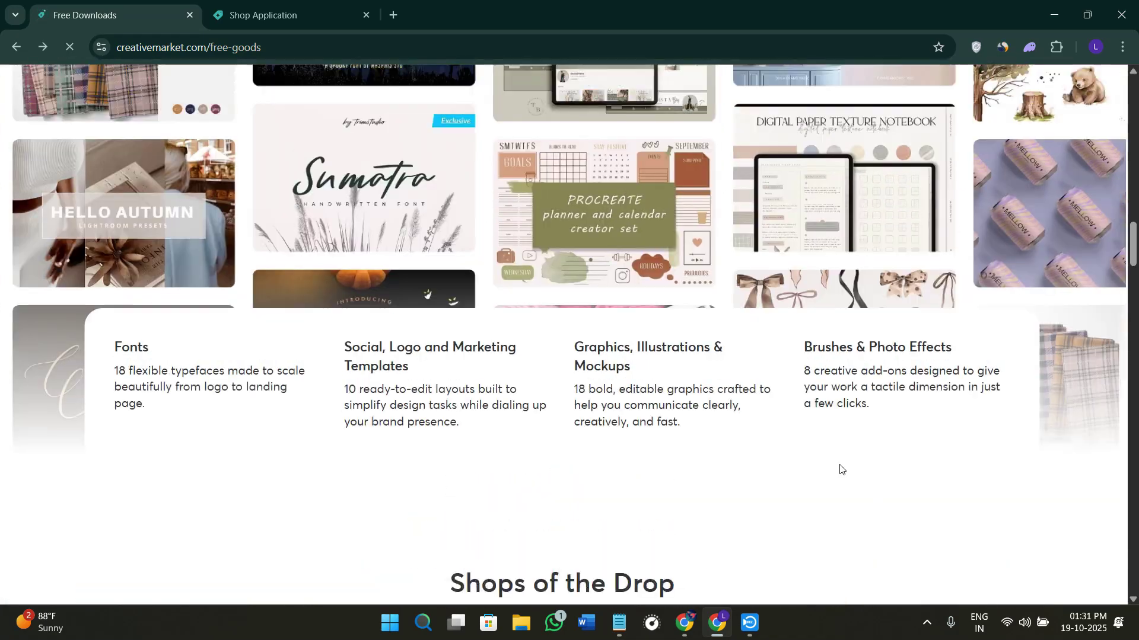
scroll(896, 172, "up", 10)
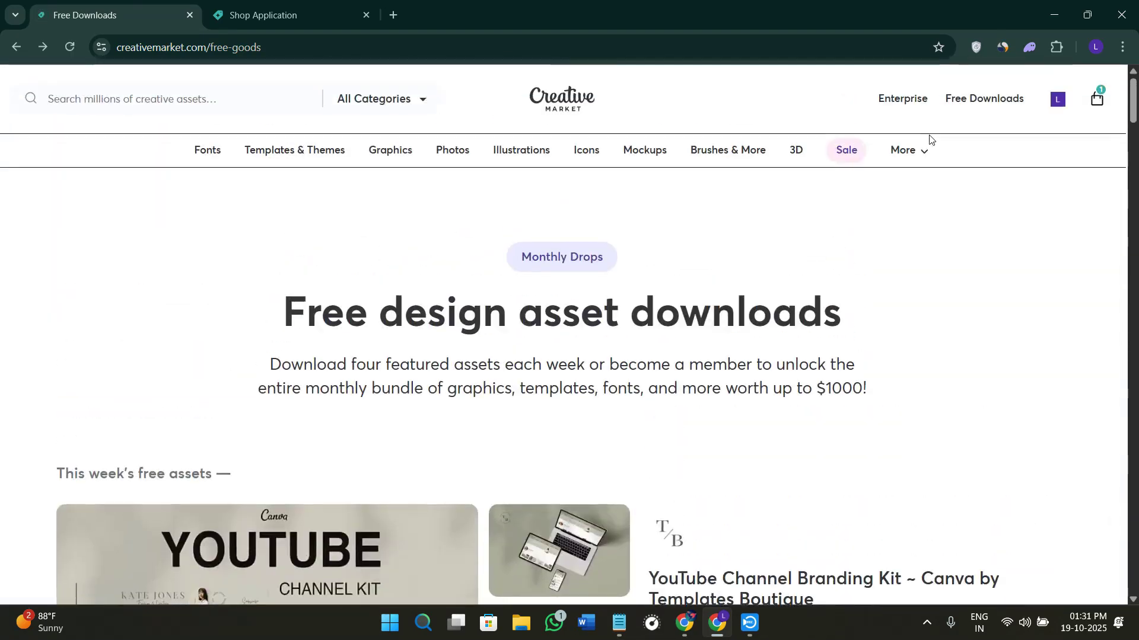
- Open My profile, view its Activity, Likes, Collections and About tabs, then open Edit Profile Settings
mouse_move(1060, 98)
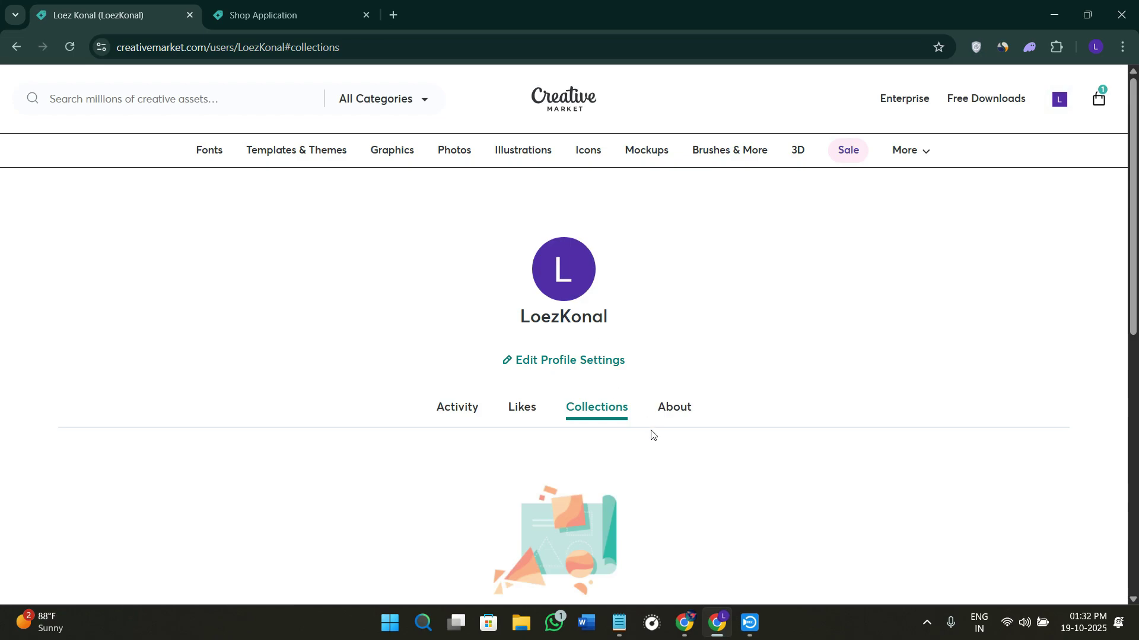
scroll(653, 436, "down", 2)
left_click(437, 290)
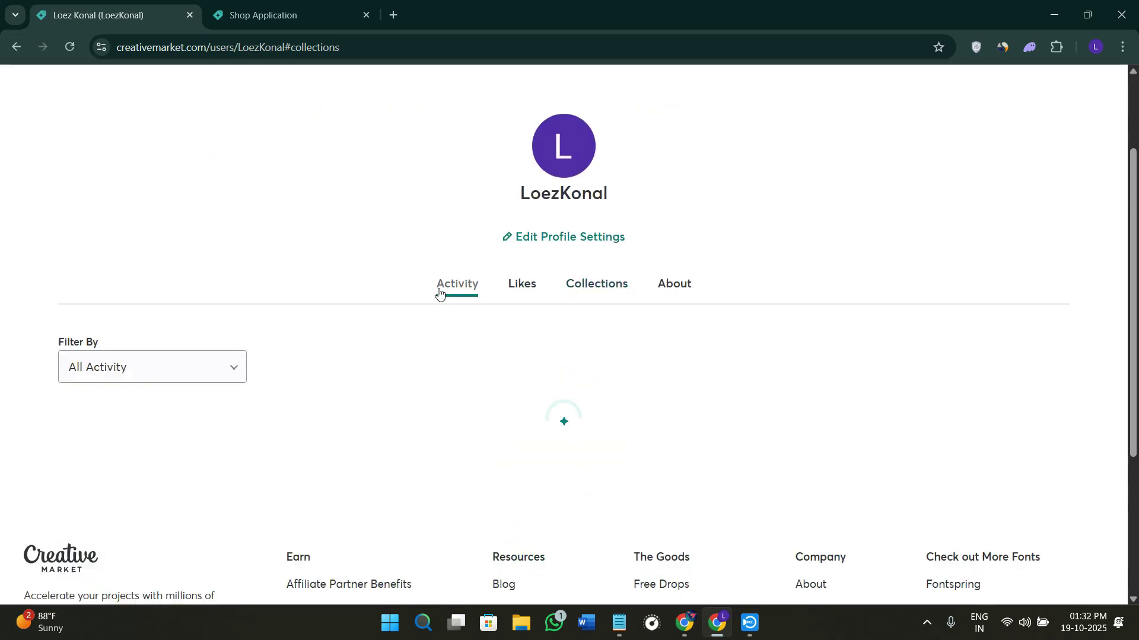
left_click(535, 288)
left_click(591, 291)
left_click(675, 291)
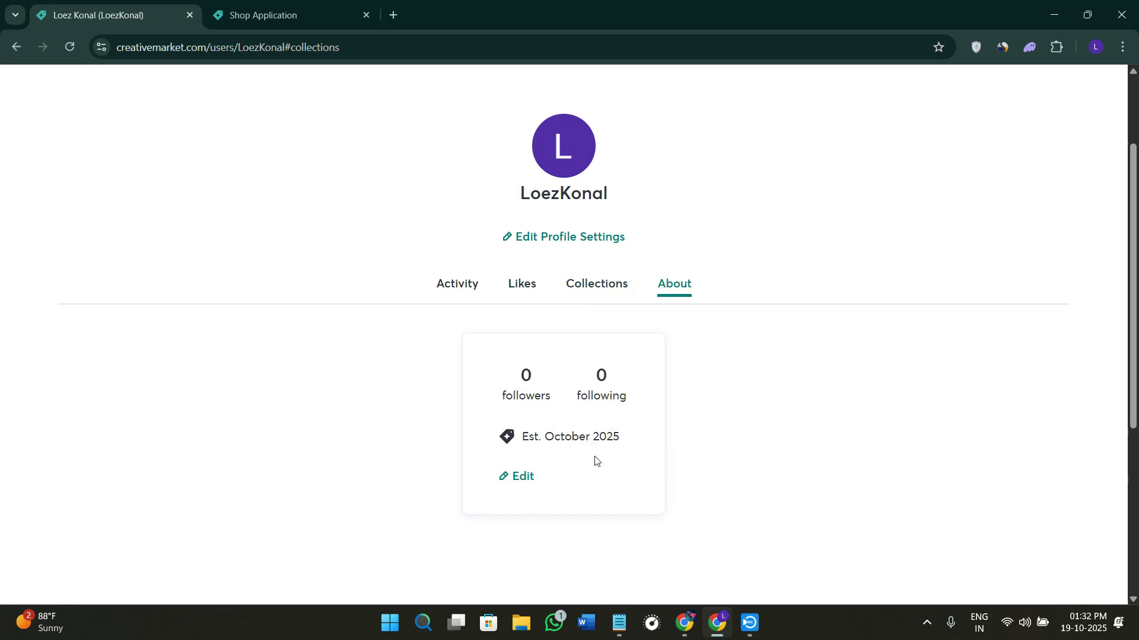
left_click(587, 243)
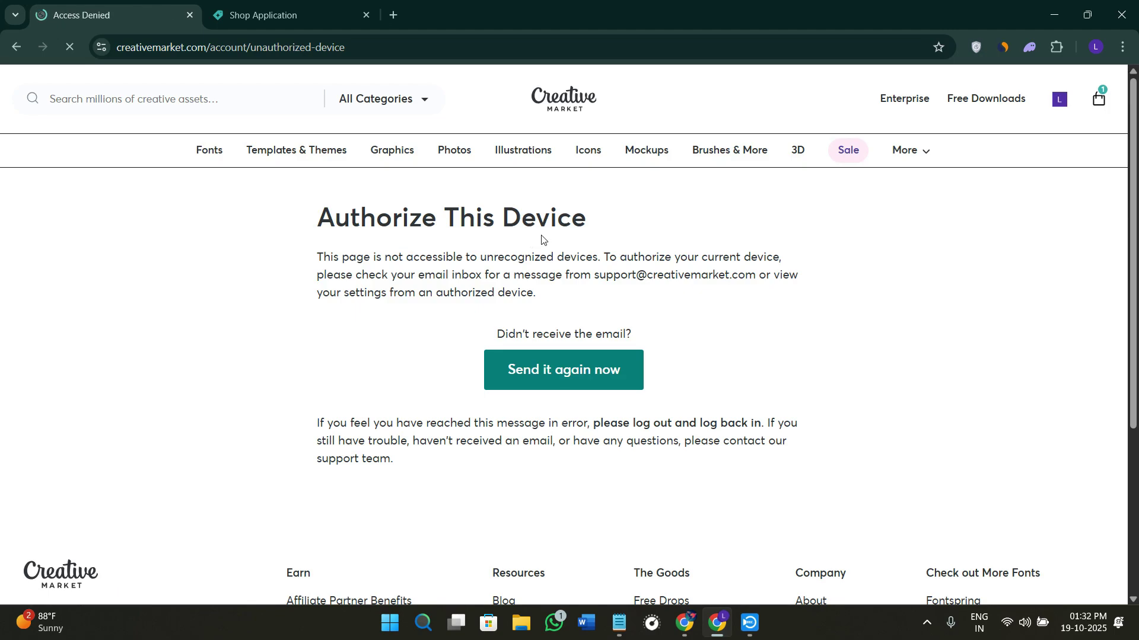
- Read through the Authorize This Device email-verification notice, then go to the Fonts marketplace
scroll(652, 321, "down", 4)
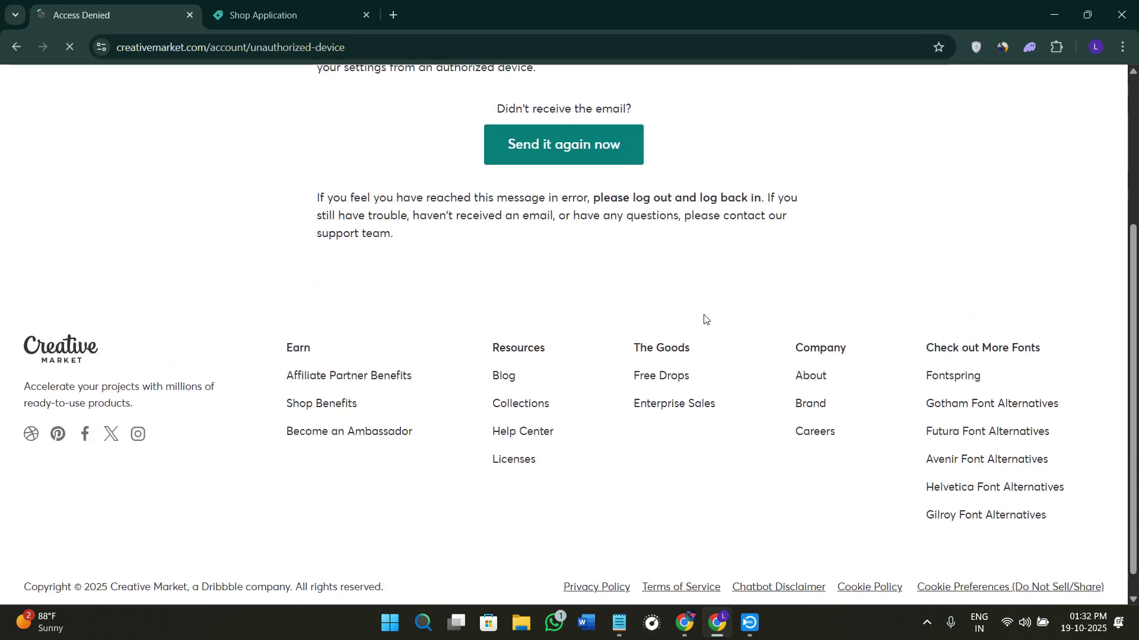
scroll(403, 161, "up", 2)
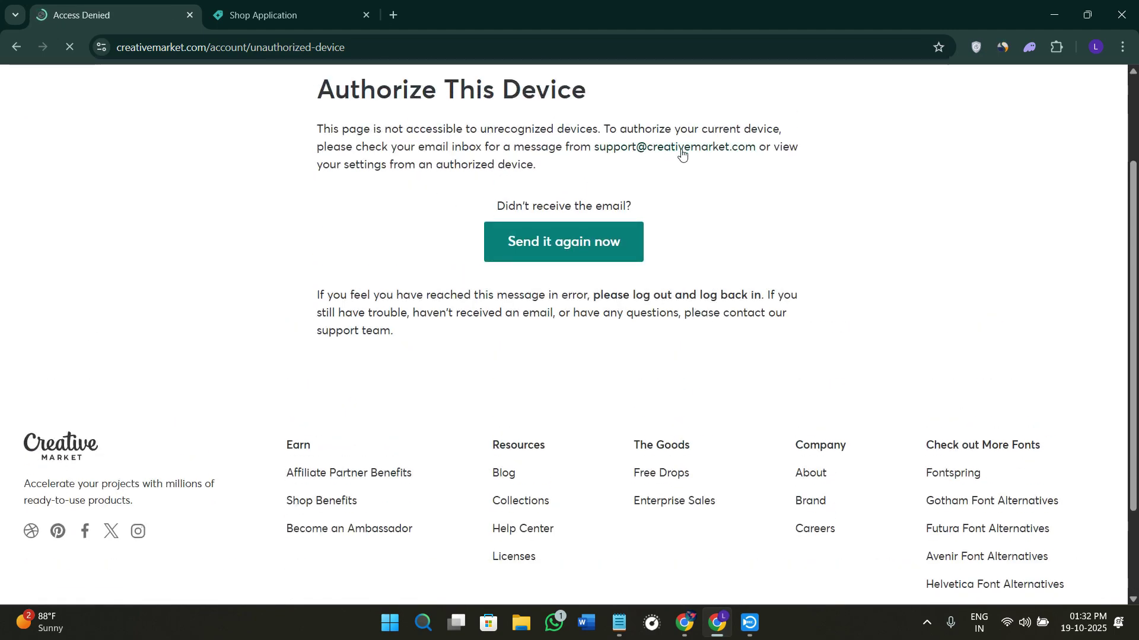
scroll(404, 229, "up", 3)
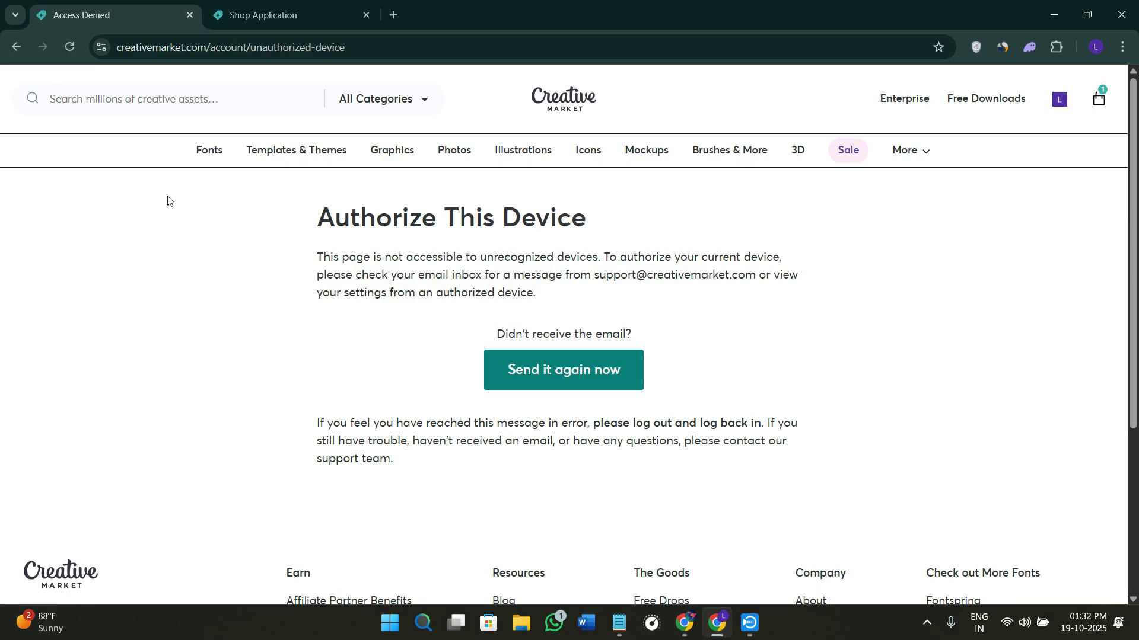
left_click(197, 155)
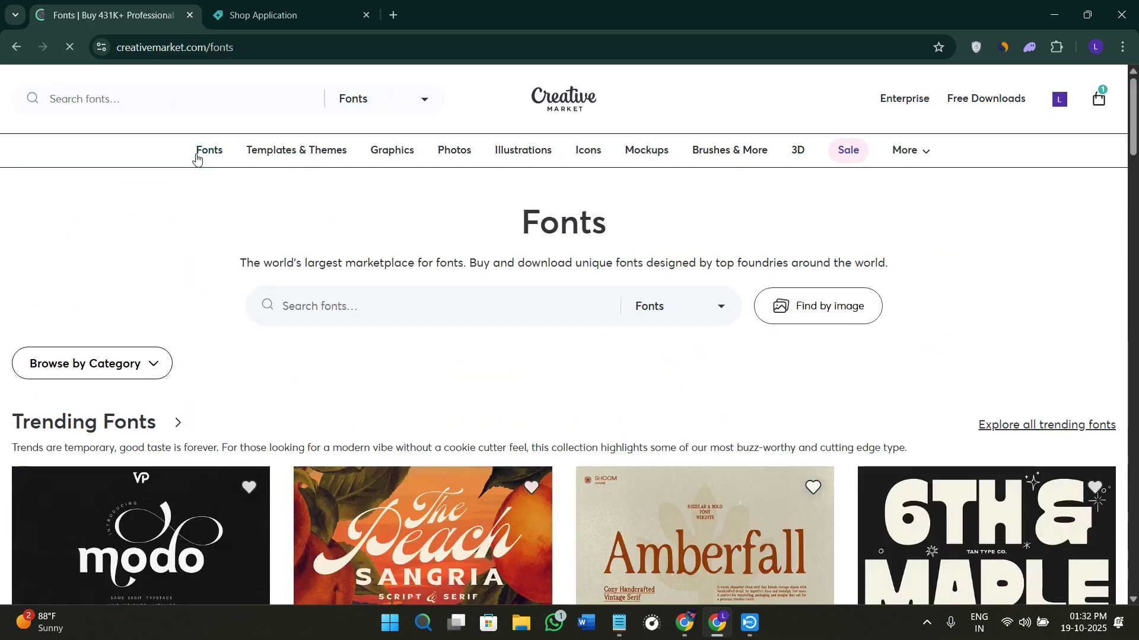
- Browse the Trending Fonts (Modo $38, Peach Sangria $29, Amberfall $22) and Display Fonts rows
scroll(420, 401, "down", 2)
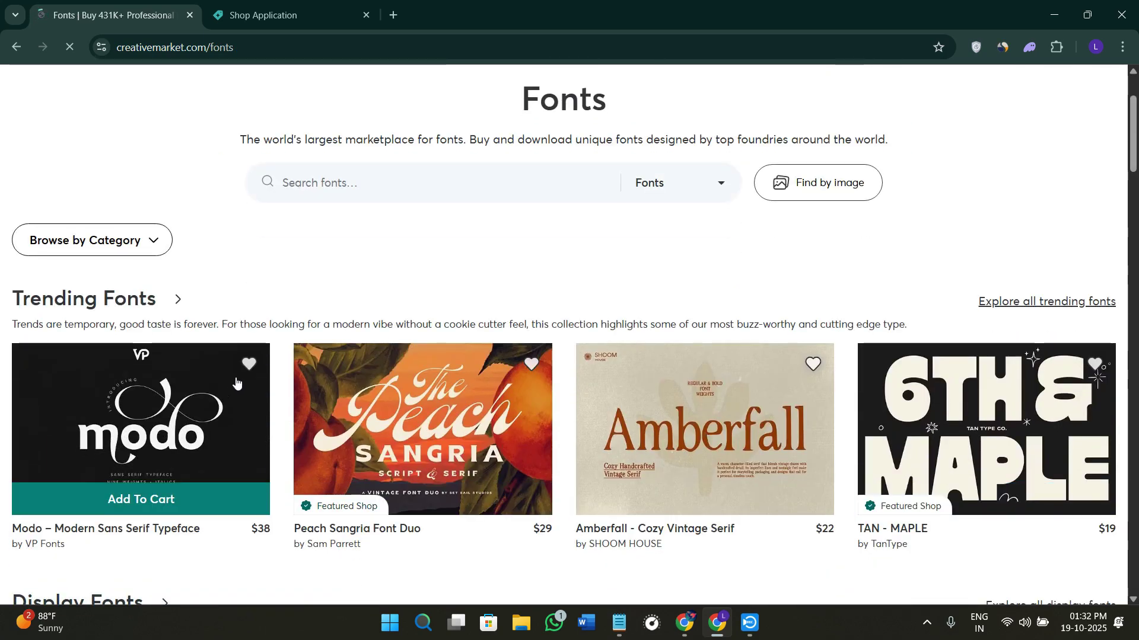
scroll(236, 383, "down", 2)
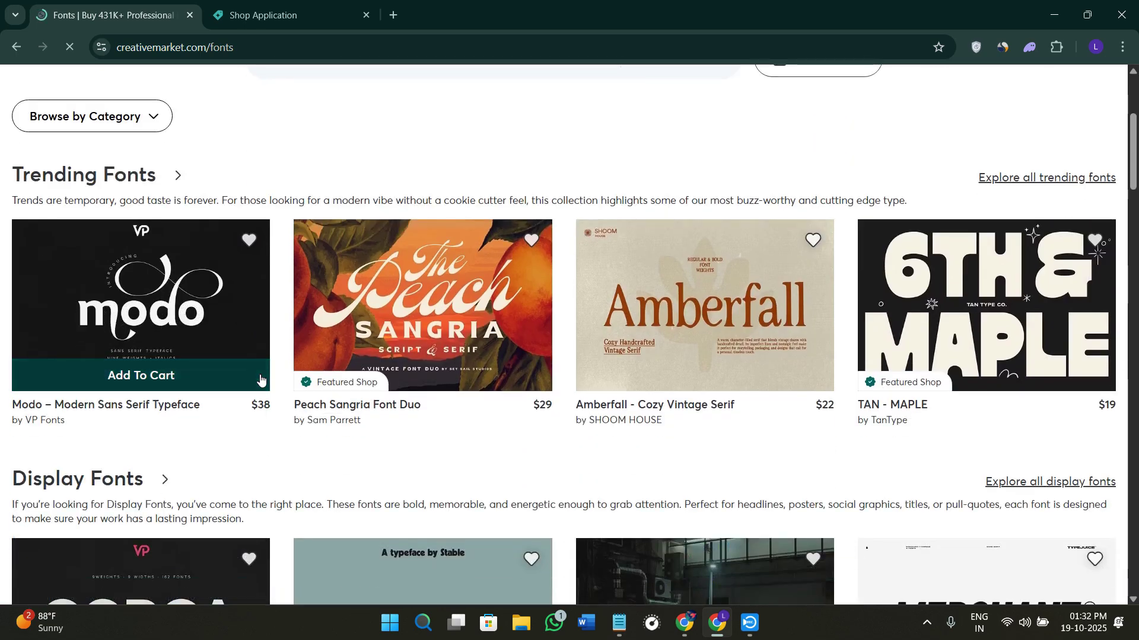
scroll(260, 379, "down", 2)
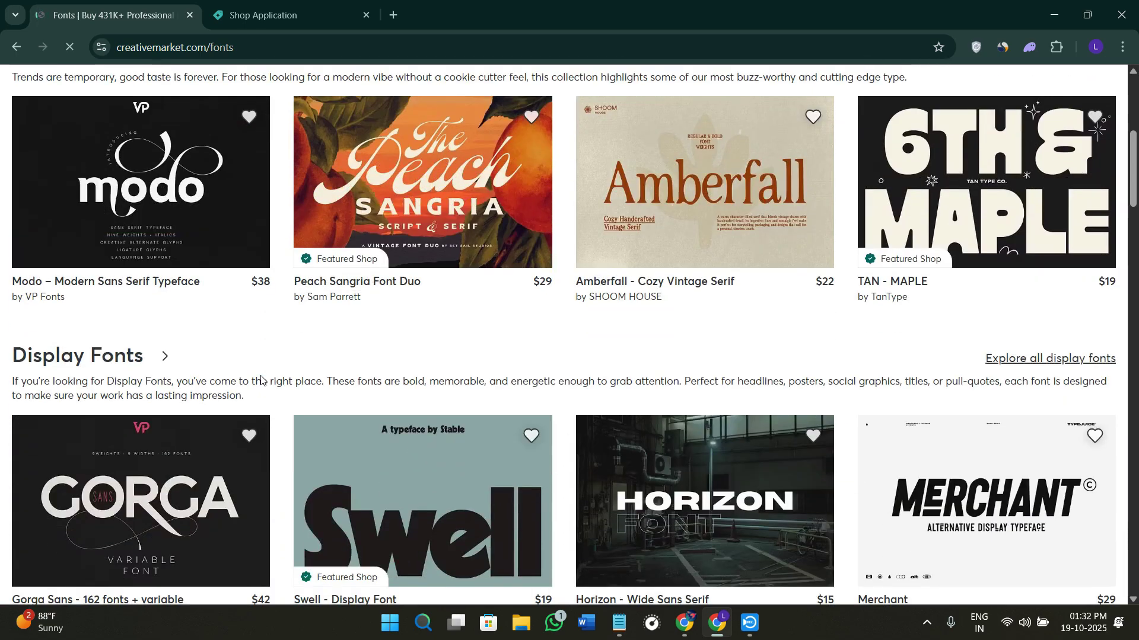
scroll(261, 380, "up", 4)
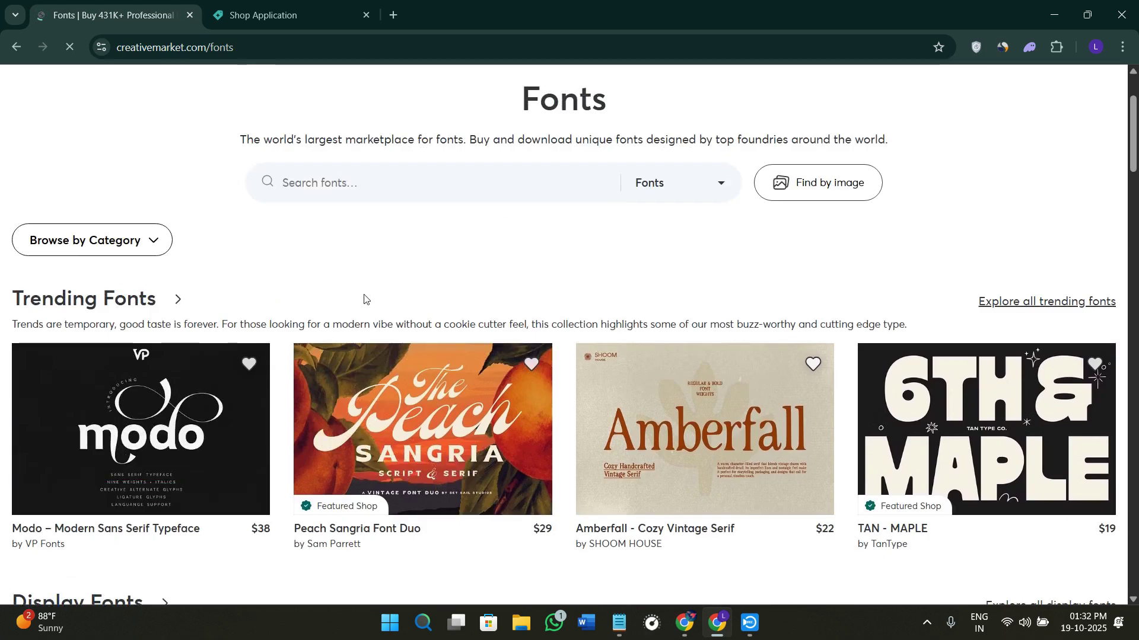
scroll(364, 298, "up", 2)
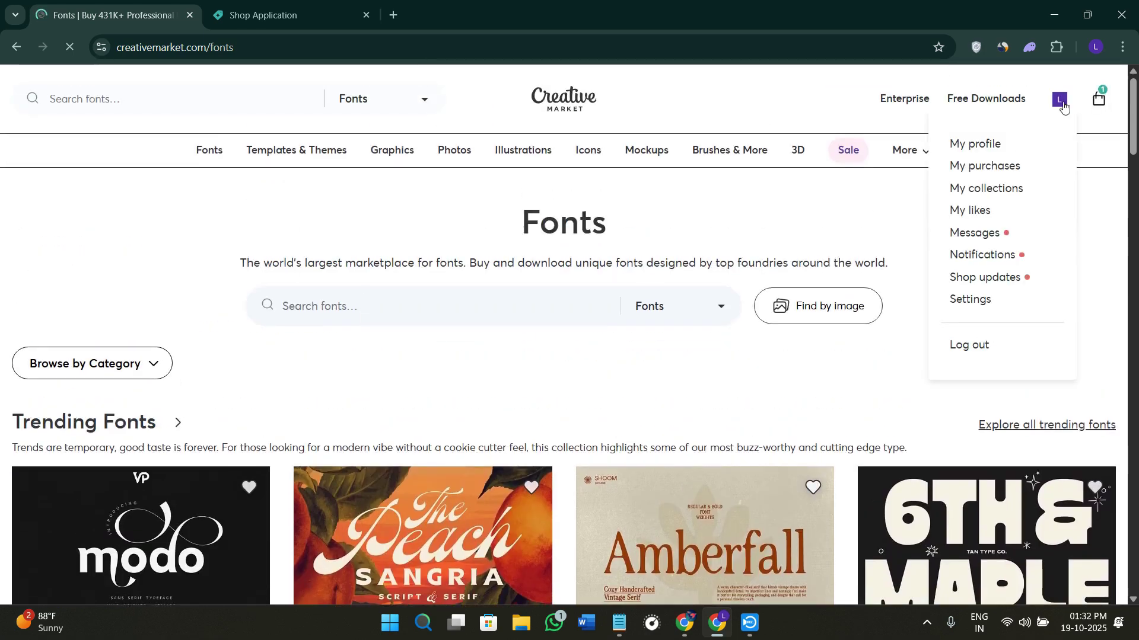
left_click(1096, 100)
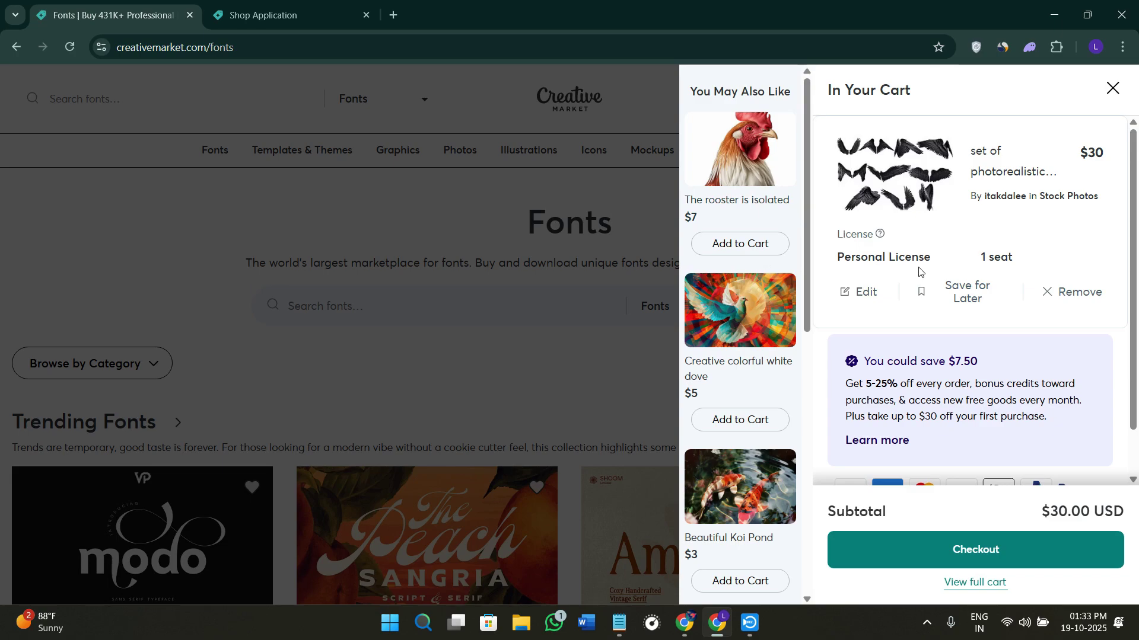
left_click(585, 226)
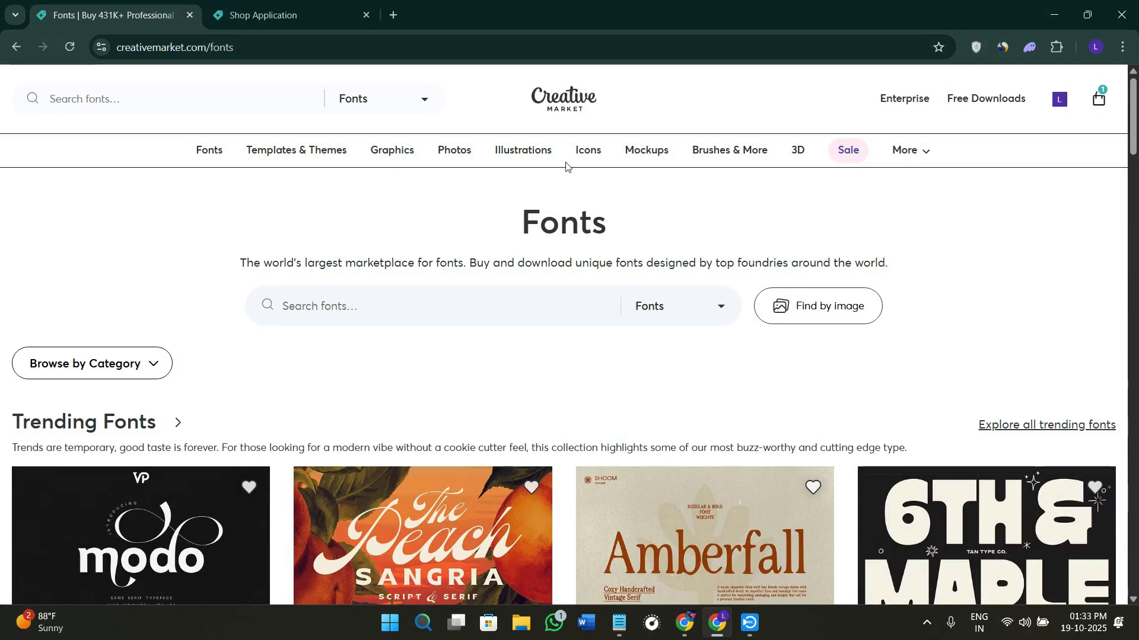
mouse_move(646, 151)
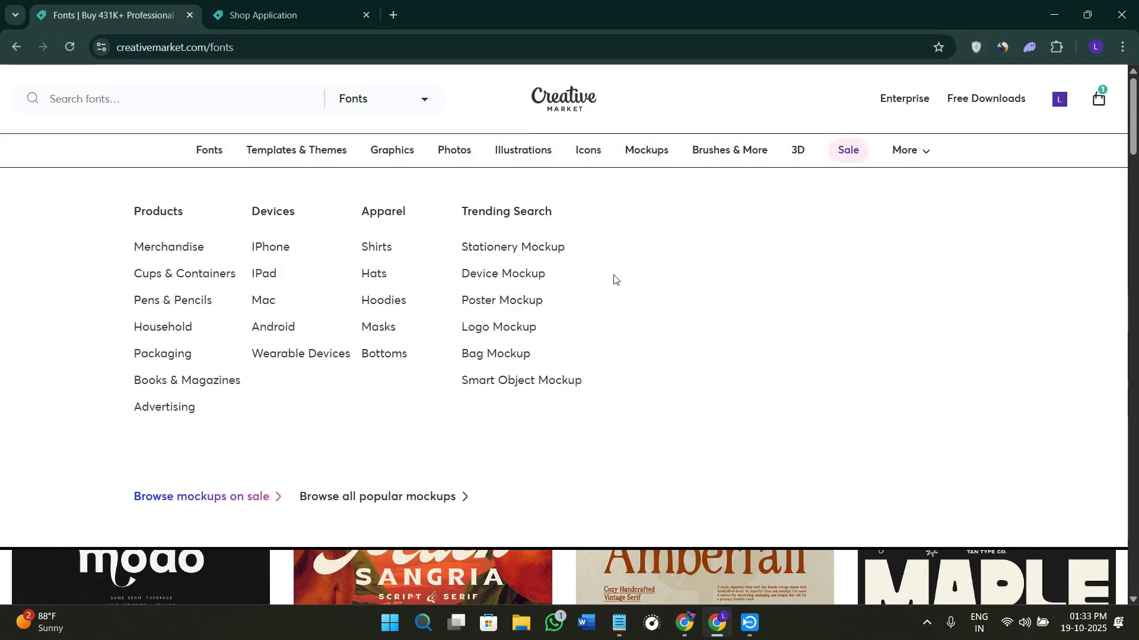
scroll(614, 279, "down", 12)
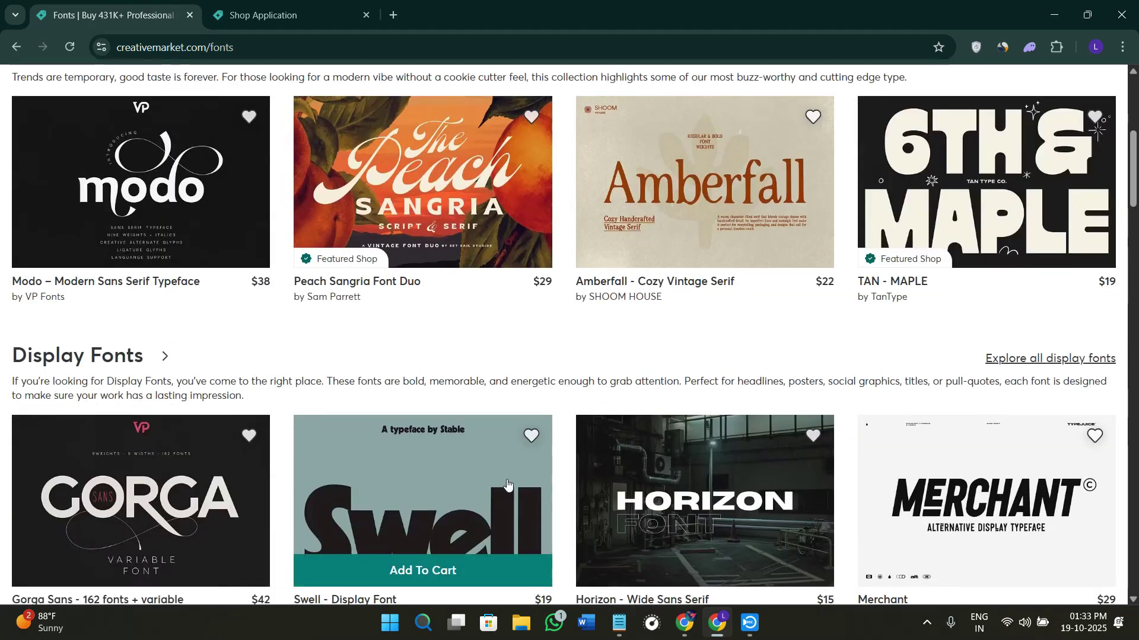
scroll(525, 485, "down", 5)
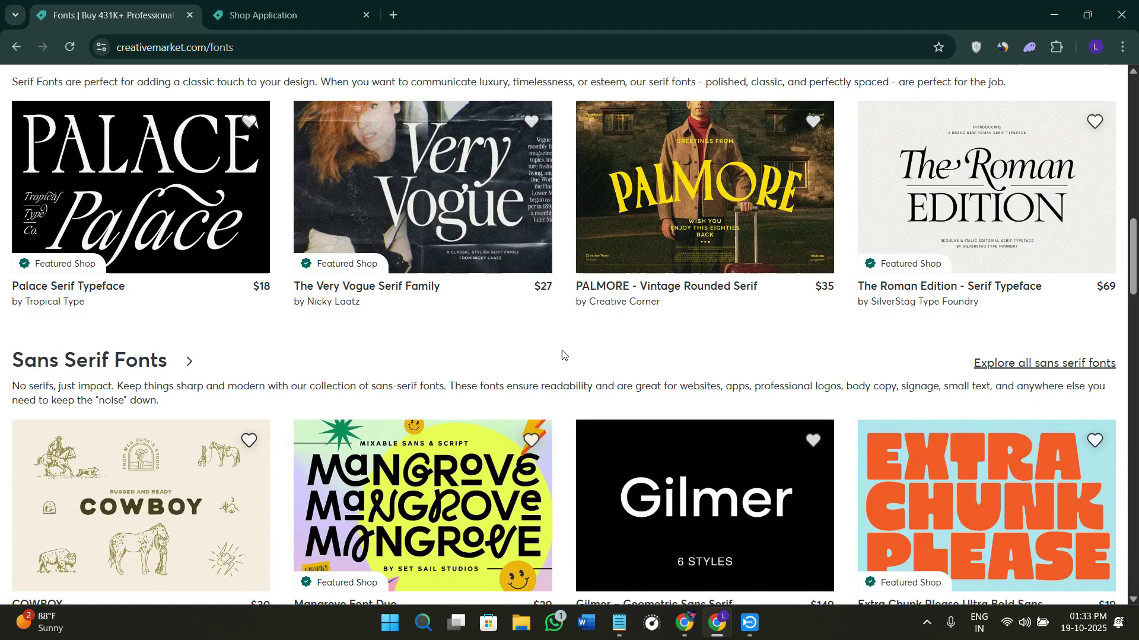
scroll(563, 358, "down", 8)
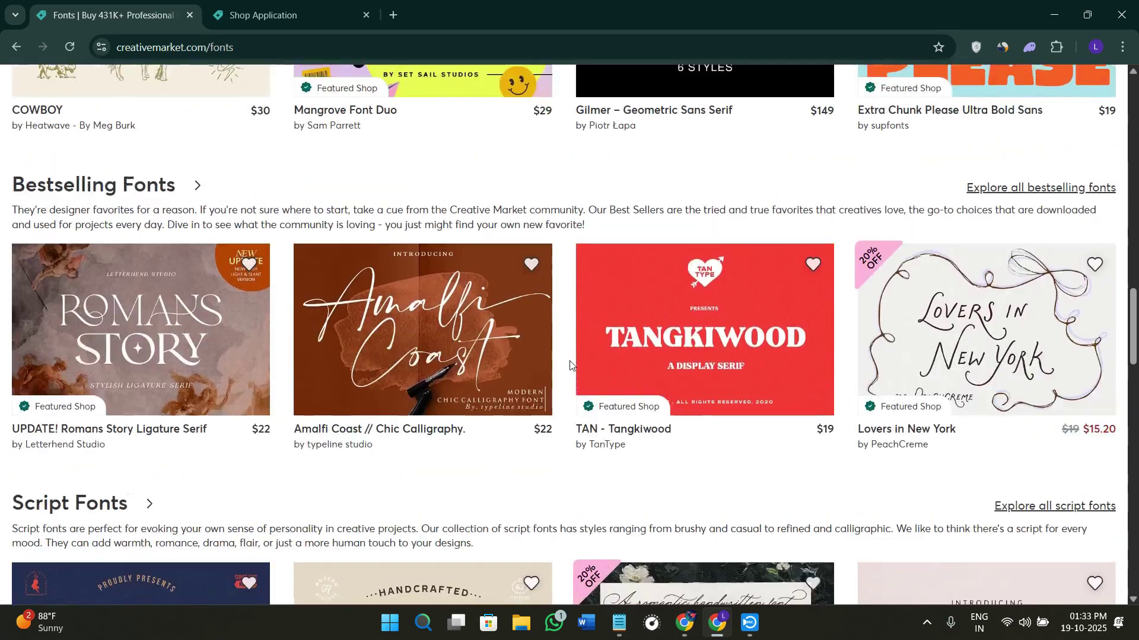
scroll(566, 362, "up", 10)
scroll(570, 365, "up", 14)
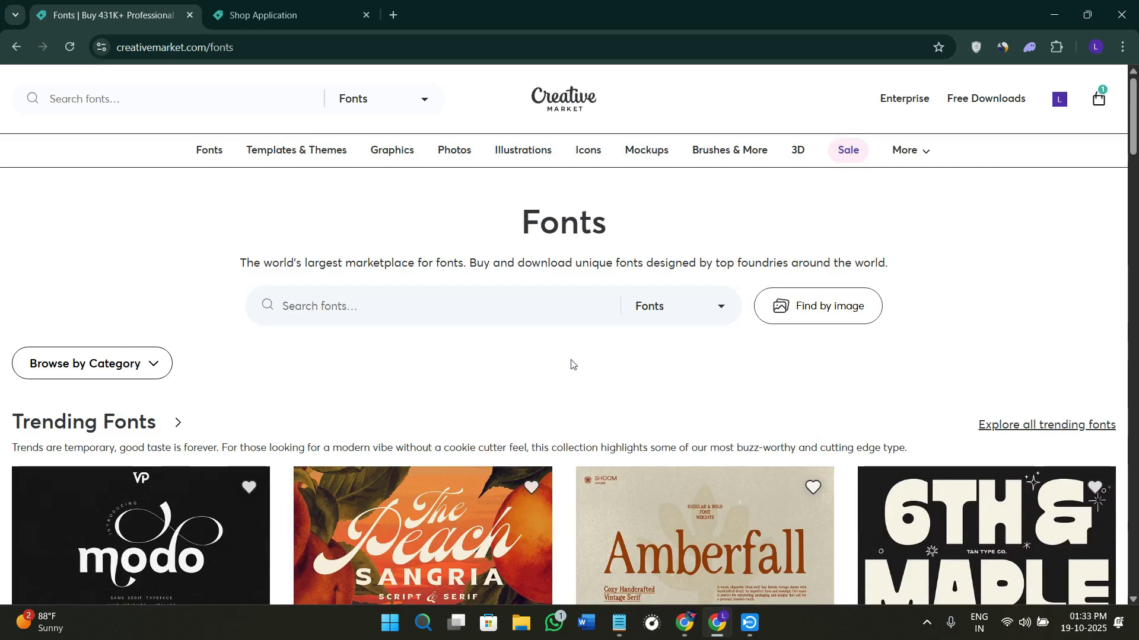
scroll(571, 364, "down", 6)
scroll(571, 364, "up", 4)
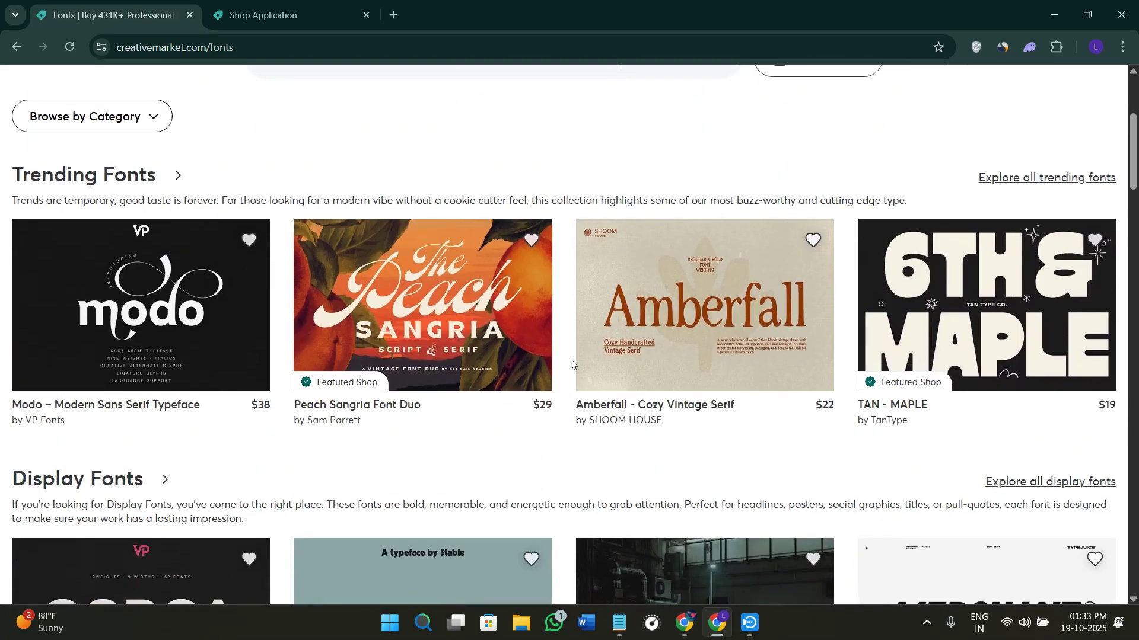
scroll(571, 364, "up", 2)
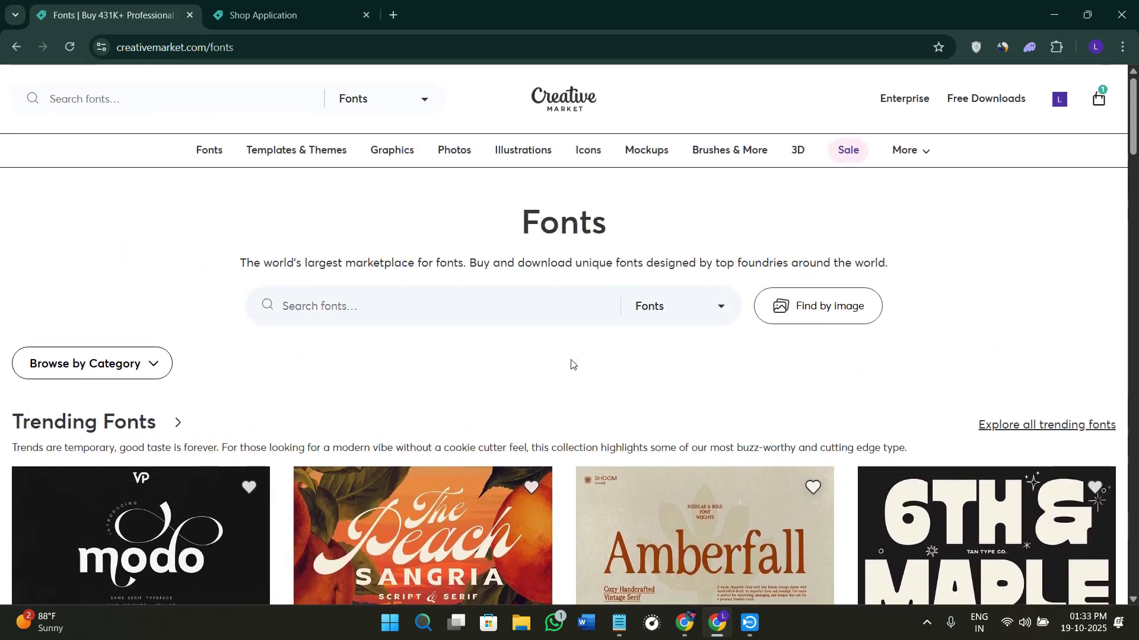
- Bring up the Templates & Themes menu showing Presentations, Websites, Print, Social Media and Software
scroll(571, 364, "down", 1)
scroll(571, 364, "up", 1)
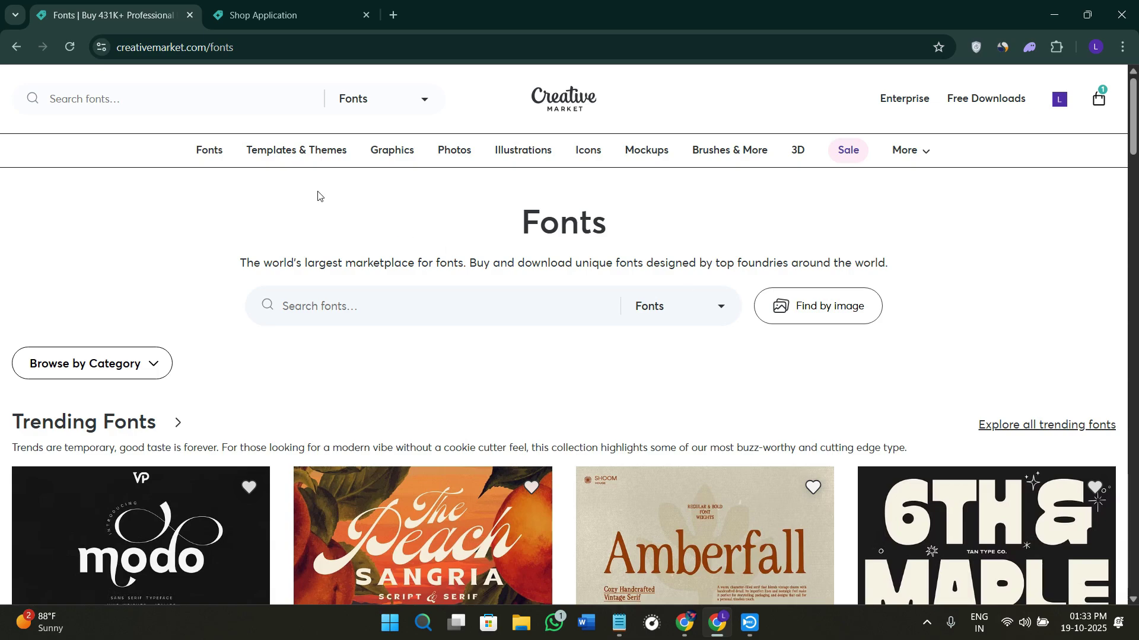
mouse_move(245, 153)
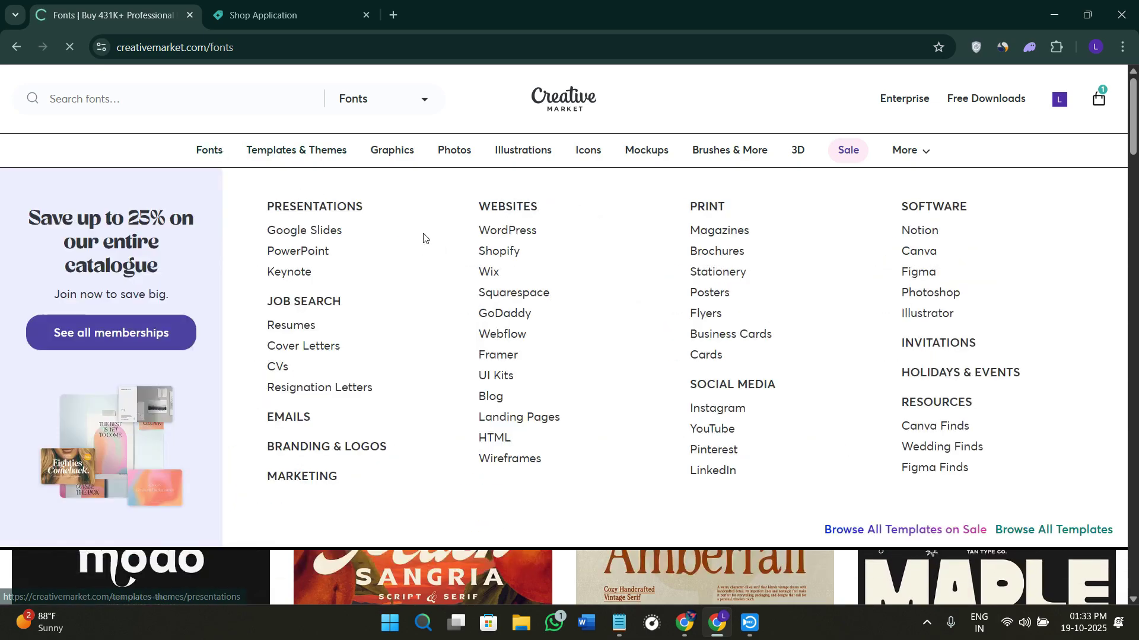